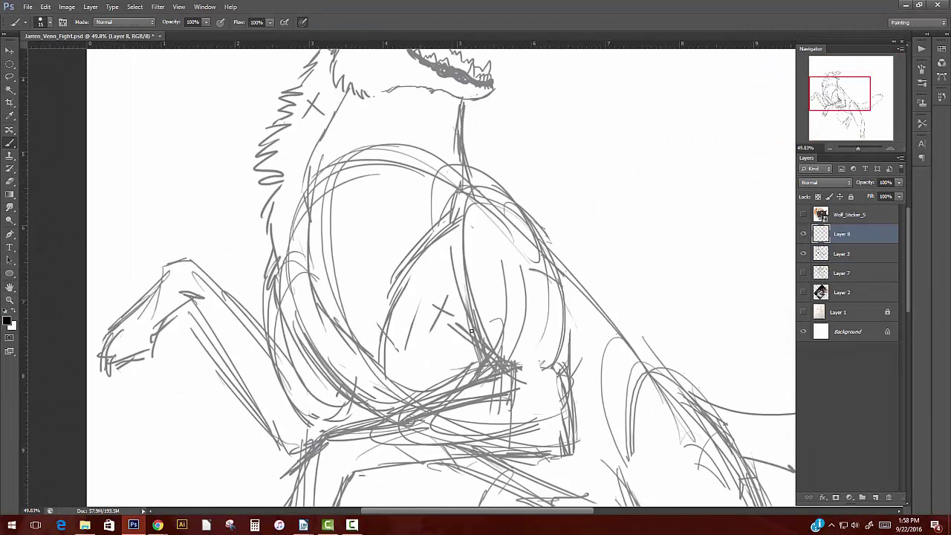
- Ink the wolf's leg outline and the left edge of the hoof in black
drag(571, 338, 597, 219)
mouse_move(340, 338)
mouse_down()
mouse_move(491, 286)
mouse_move(546, 252)
mouse_up()
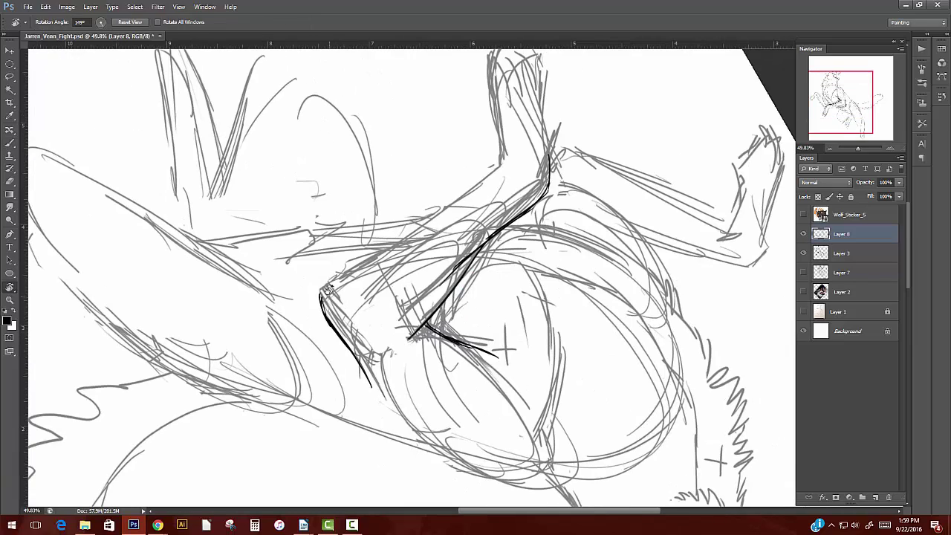
drag(320, 297, 505, 159)
key(e)
key(b)
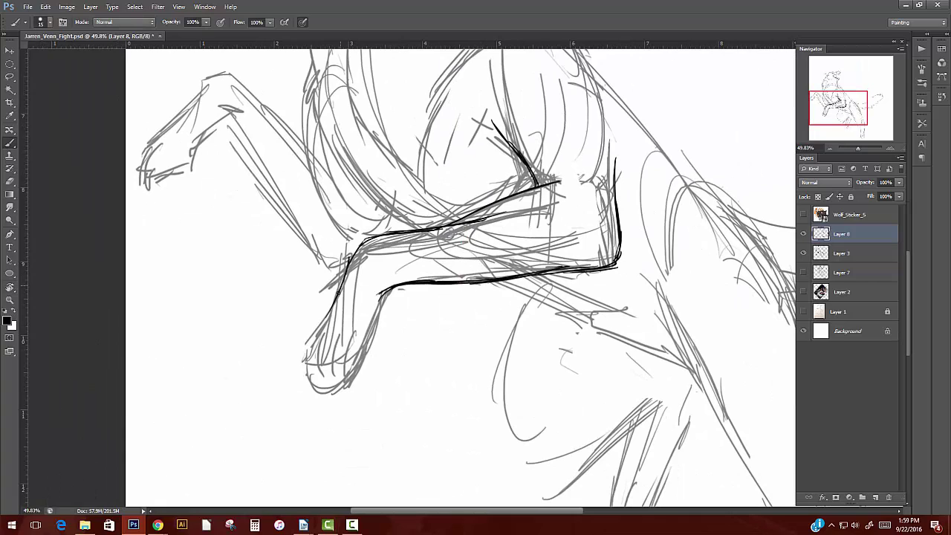
drag(338, 295, 311, 377)
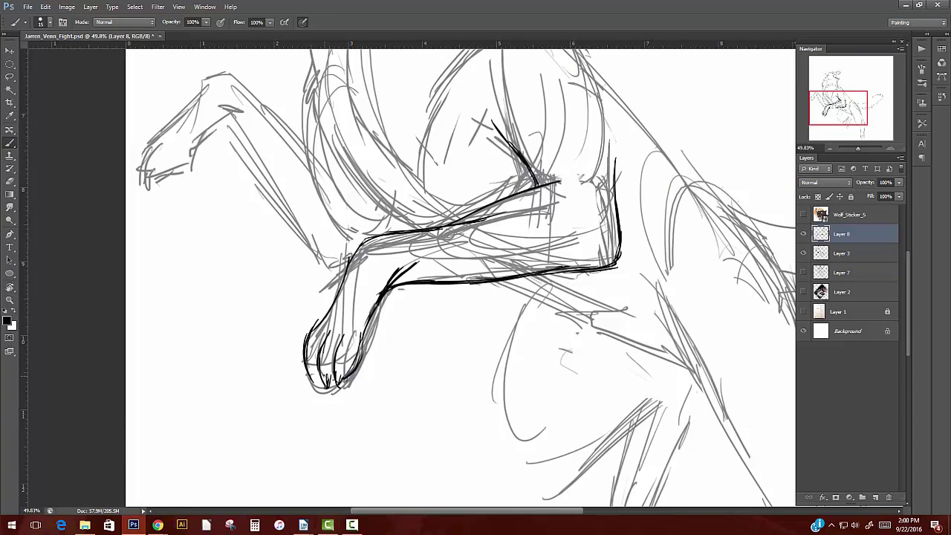
- Ink black lines over the wolf's neck, chest and mane
key(e)
key(b)
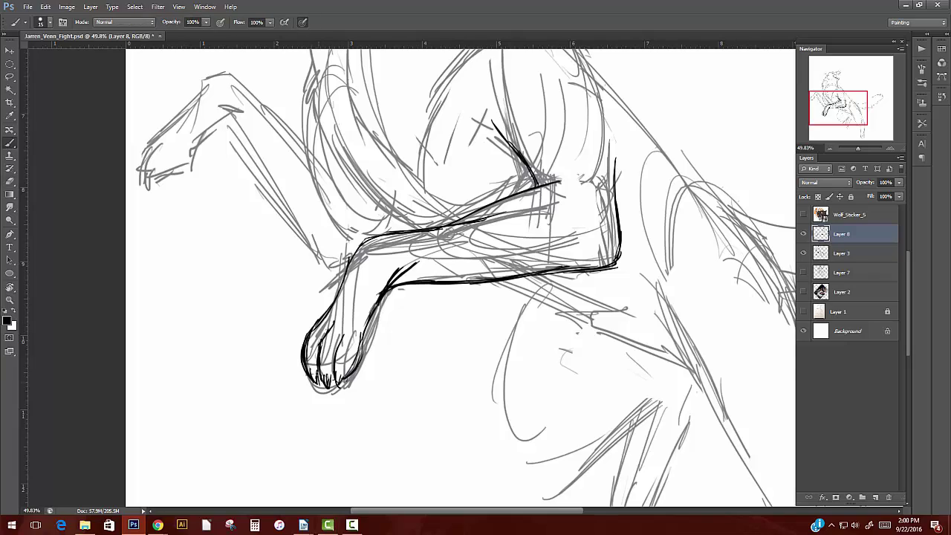
key(e)
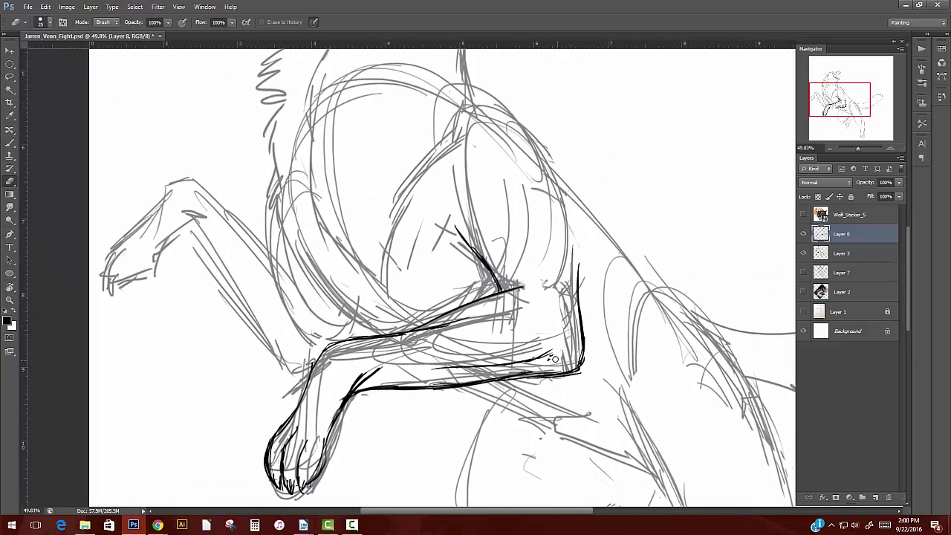
mouse_move(553, 359)
mouse_down()
mouse_move(540, 199)
mouse_move(565, 214)
mouse_move(495, 327)
mouse_up()
key(b)
key(e)
key(b)
mouse_move(329, 247)
mouse_down()
mouse_move(370, 346)
mouse_move(367, 282)
mouse_move(397, 408)
mouse_move(401, 401)
mouse_up()
- Ink the wolf's left leg line, erasing a stray stroke and redrawing it cleanly
key(e)
key(r)
key(b)
drag(357, 260, 470, 408)
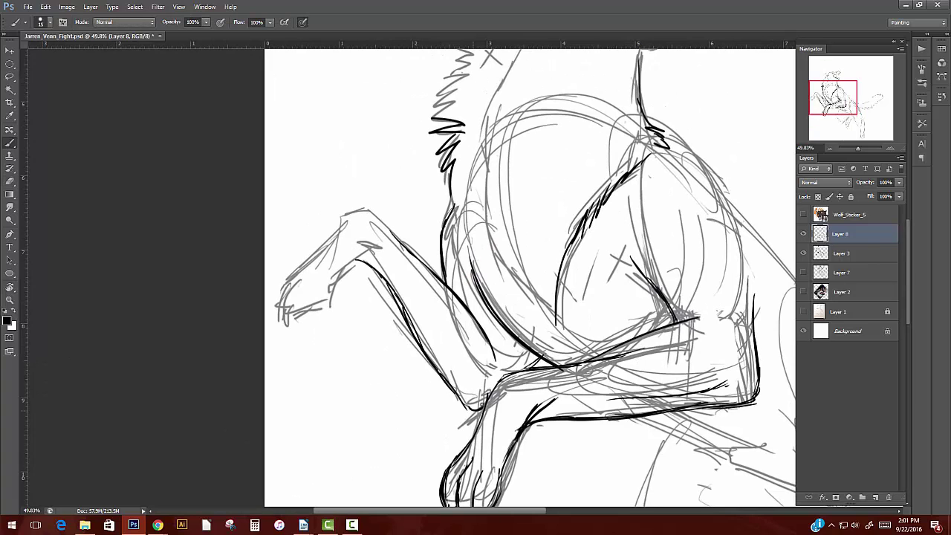
key(r)
drag(446, 298, 433, 359)
key(e)
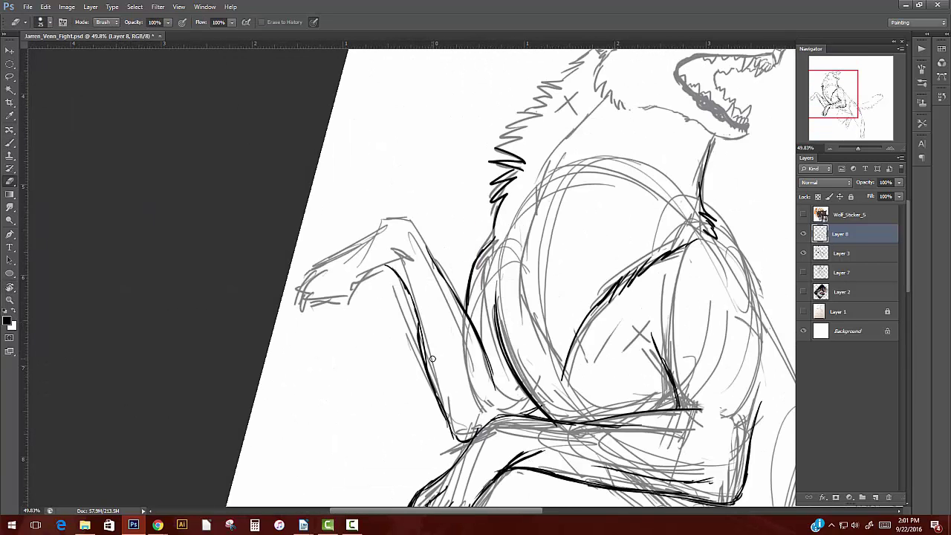
drag(420, 327, 422, 354)
key(b)
mouse_move(417, 316)
mouse_down()
mouse_move(434, 383)
mouse_move(363, 303)
mouse_move(318, 334)
mouse_up()
- Rotate the view around the lower paw and undo the black paw strokes
key(r)
key(r)
mouse_move(520, 297)
mouse_down()
mouse_move(416, 350)
mouse_move(386, 283)
mouse_move(476, 267)
mouse_up()
drag(355, 341, 383, 397)
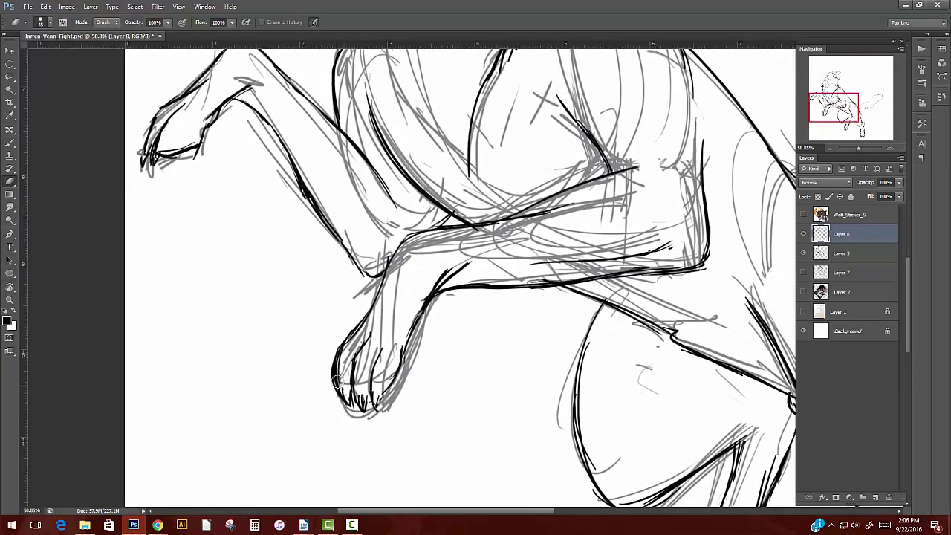
key(ctrl+alt+z)
key(ctrl+alt+z)
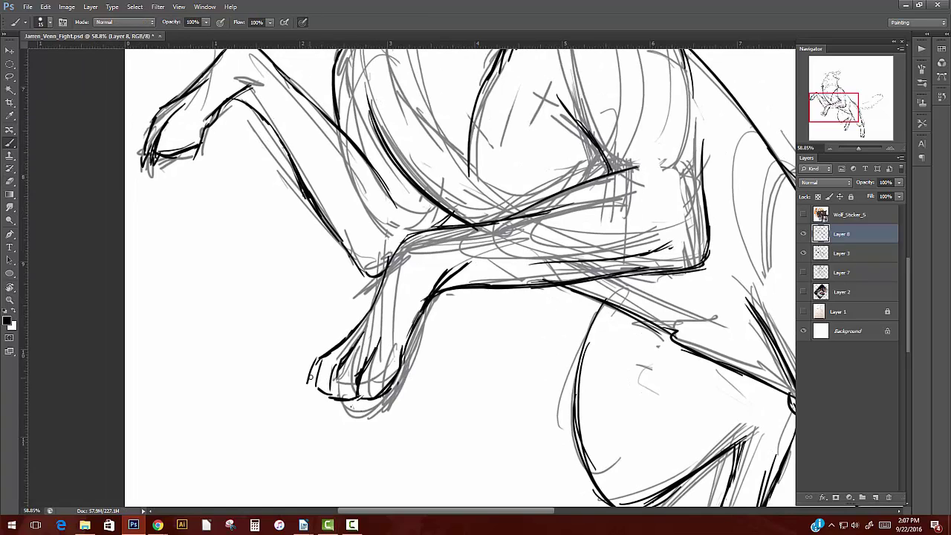
- Ink the paw's bottom edge and zigzag fur along the wolf's neck
drag(331, 405, 354, 402)
scroll(340, 394, down, 2)
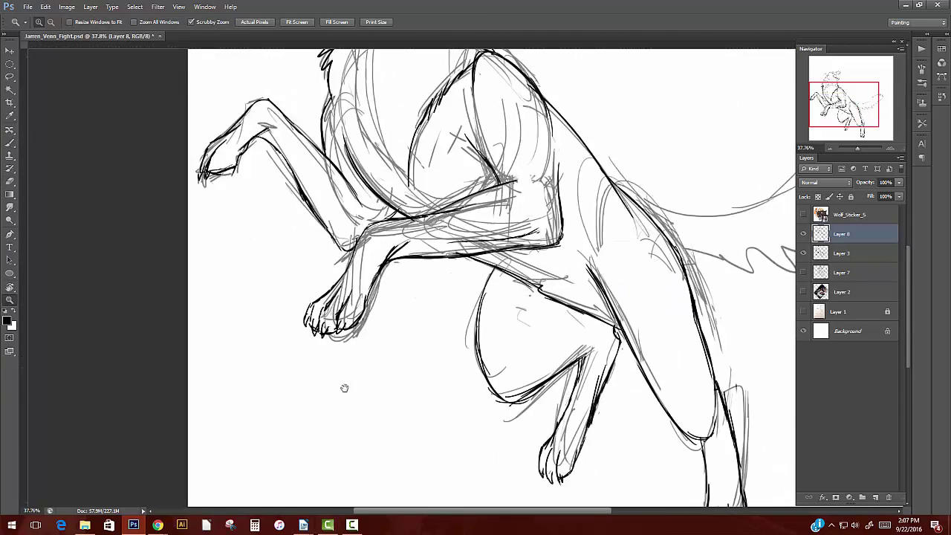
drag(223, 186, 312, 371)
scroll(357, 297, up, 3)
drag(407, 209, 358, 313)
scroll(358, 313, down, 3)
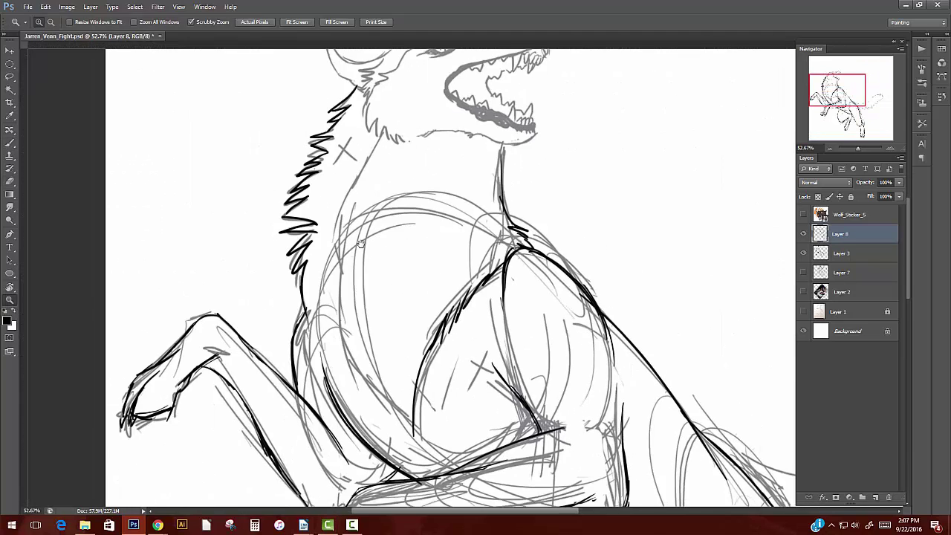
- Ink jagged fur along the wolf's chest, replacing the smooth chest strokes
mouse_move(349, 212)
mouse_down()
mouse_move(318, 293)
mouse_move(375, 409)
mouse_up()
key(ctrl+alt+z)
drag(327, 340, 384, 425)
key(ctrl+alt+z)
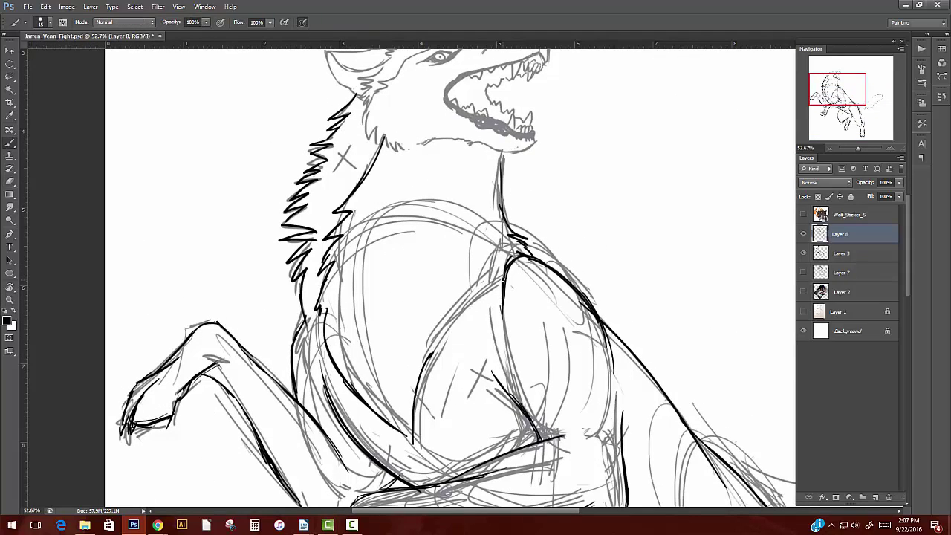
mouse_move(509, 272)
mouse_down()
mouse_move(453, 342)
mouse_move(415, 440)
mouse_up()
- Ink the tail's top edge with jagged fur strokes along it and at the tip
scroll(339, 332, up, 3)
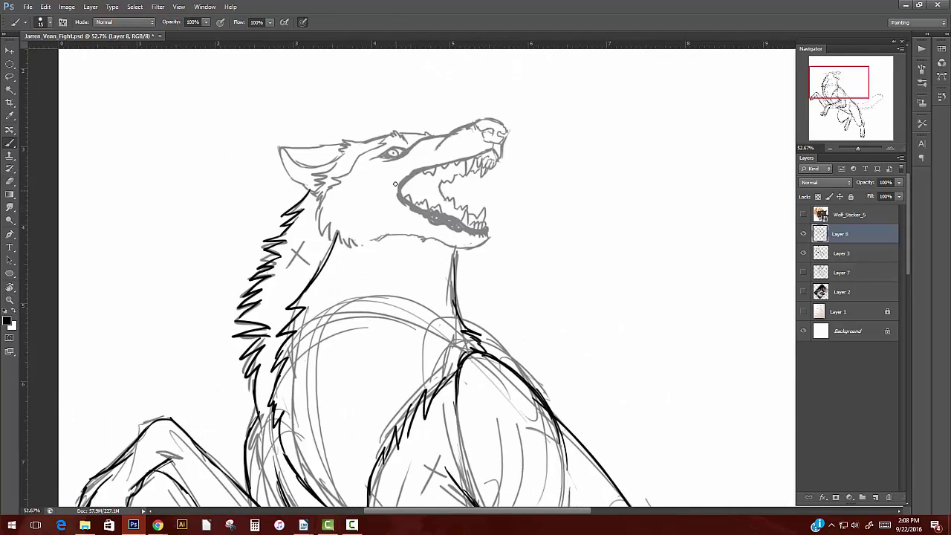
scroll(372, 223, up, 2)
scroll(446, 260, down, 3)
scroll(520, 260, up, 1)
mouse_move(297, 299)
mouse_down()
mouse_move(660, 158)
mouse_move(640, 186)
mouse_up()
drag(446, 372, 372, 149)
mouse_move(587, 186)
mouse_down()
mouse_move(346, 262)
mouse_move(257, 384)
mouse_up()
- Lasso the raised front paw, then rotate and shift it to a new angle
key(l)
scroll(445, 298, down, 2)
drag(385, 326, 435, 190)
key(ctrl+t)
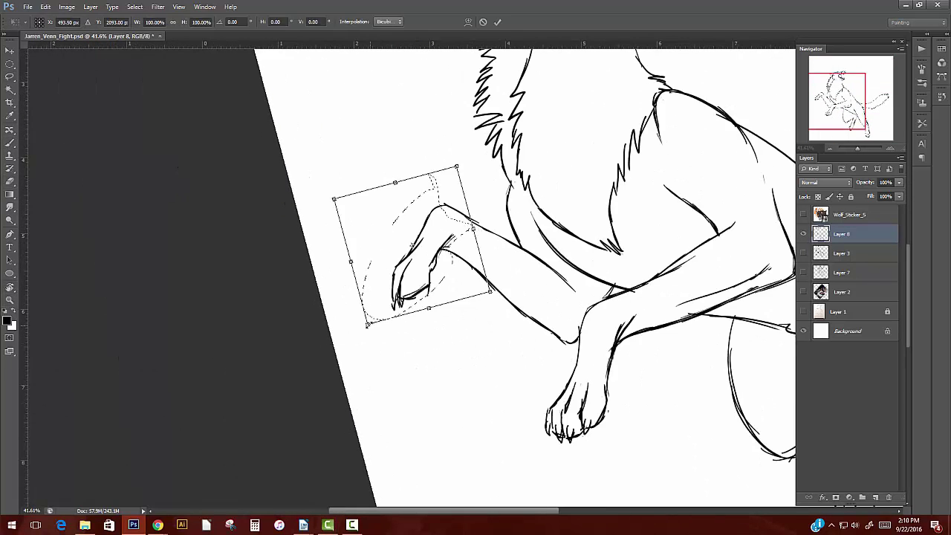
drag(476, 313, 417, 262)
key(Return)
key(b)
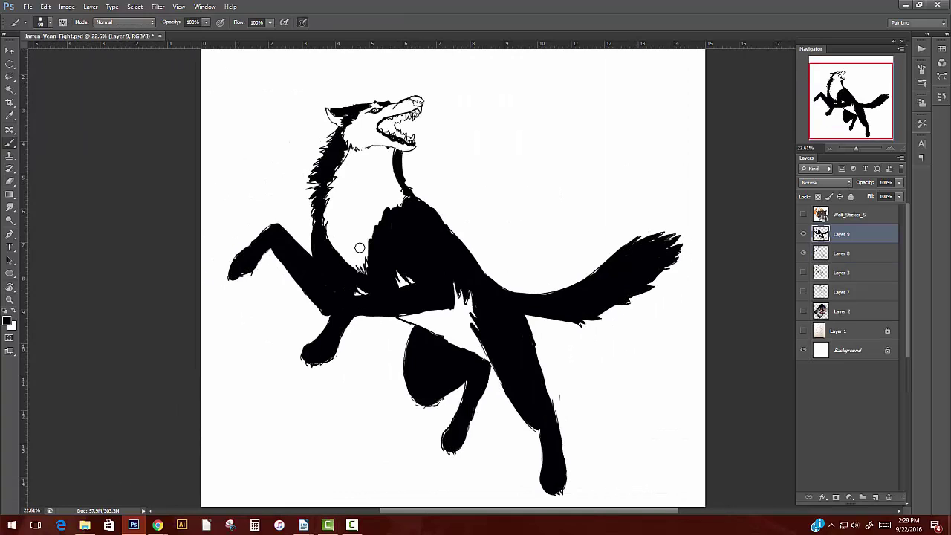
- Tidy the chest fur edge, check the silhouette layer, and zoom out to the full composition
key(e)
mouse_move(379, 208)
mouse_down()
mouse_move(368, 287)
mouse_move(390, 276)
mouse_up()
key(z)
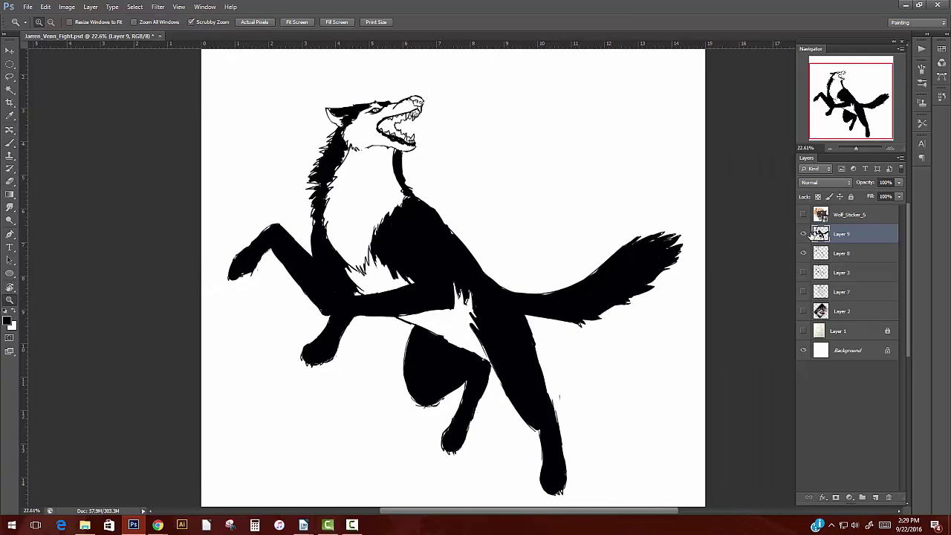
click(802, 234)
click(821, 254)
click(802, 234)
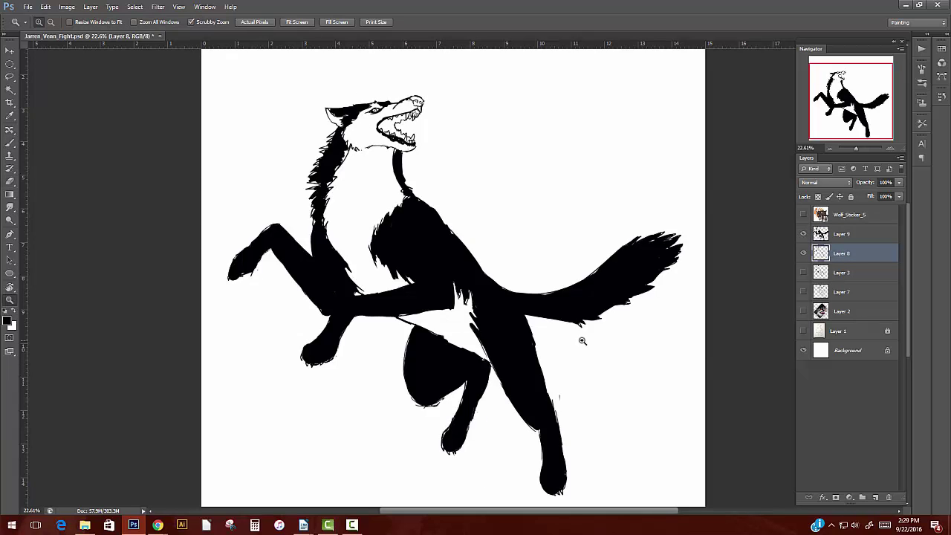
drag(582, 340, 497, 345)
- Reveal the knight sketch on Layer 7 and add new empty Layers 10–12
click(802, 291)
ctrl+click(842, 233)
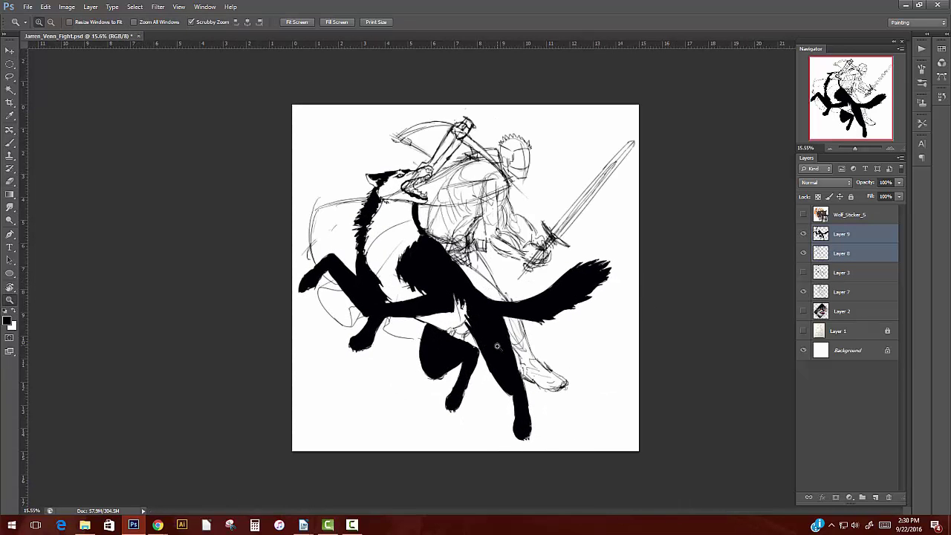
click(842, 272)
click(875, 497)
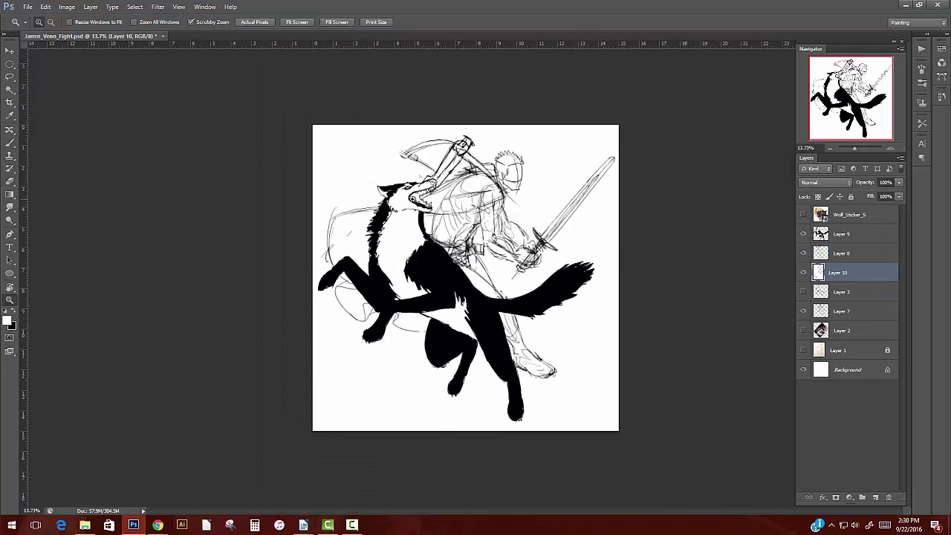
key(b)
key(ctrl+shift+alt+n)
scroll(513, 197, up, 5)
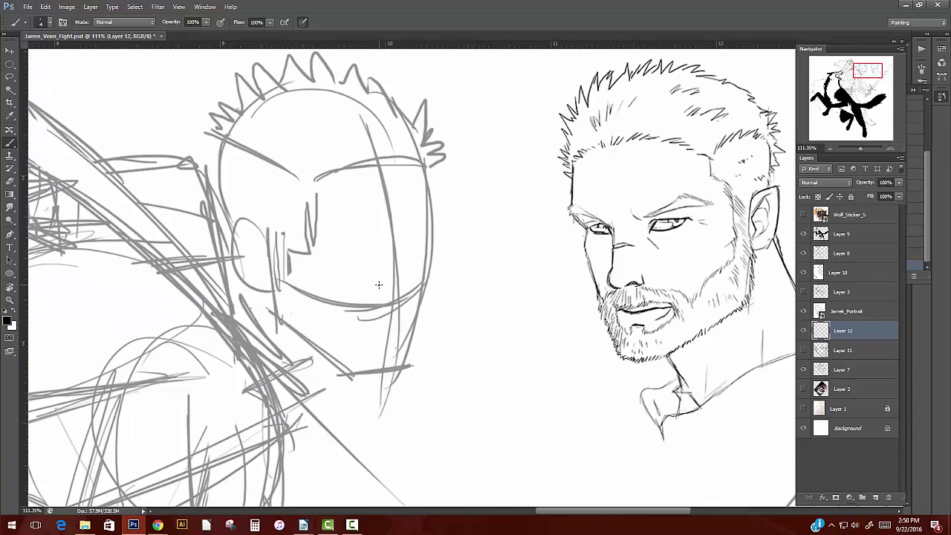
- Ink the knight's jawline, right side of the face and visor bands
mouse_move(270, 250)
mouse_down()
mouse_move(276, 312)
mouse_move(343, 370)
mouse_up()
drag(312, 342, 361, 375)
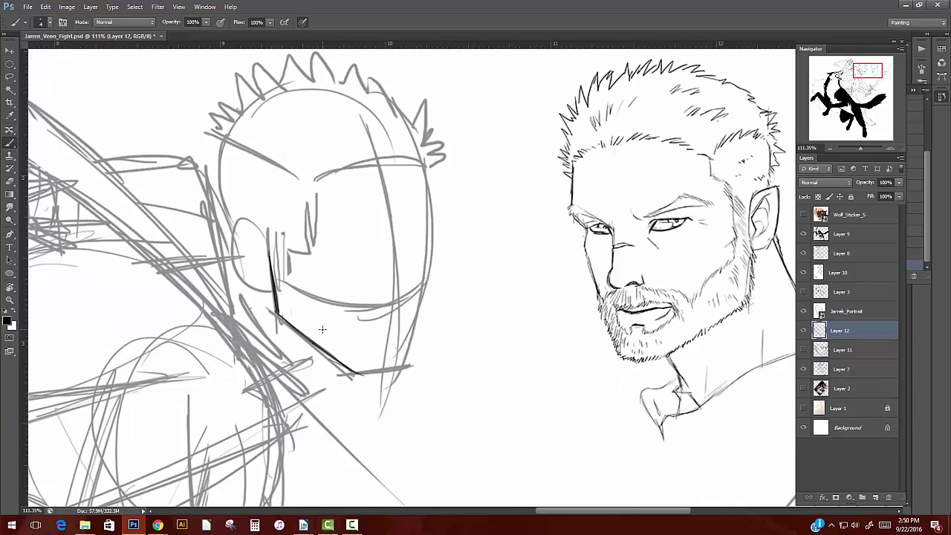
drag(427, 186, 405, 366)
drag(429, 253, 355, 373)
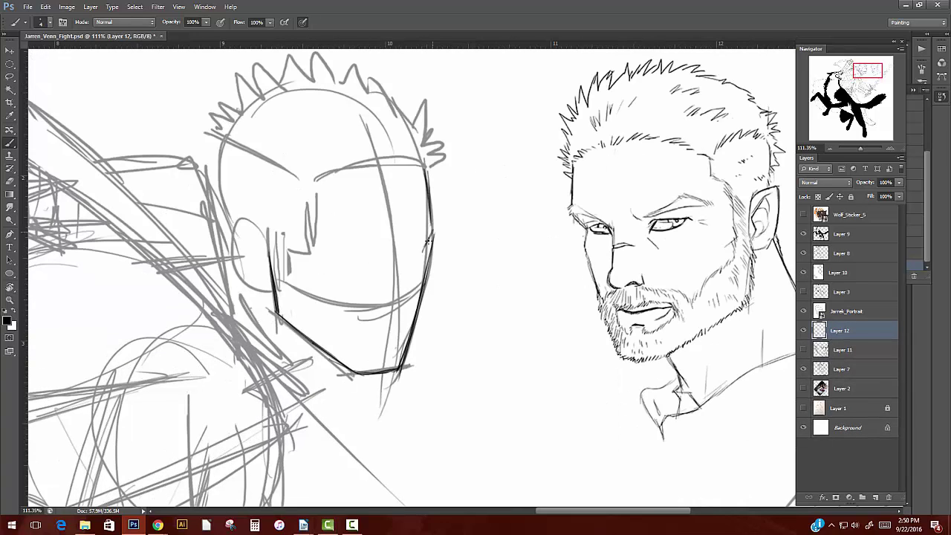
drag(401, 160, 386, 387)
drag(246, 231, 420, 249)
drag(252, 260, 420, 256)
drag(275, 282, 416, 301)
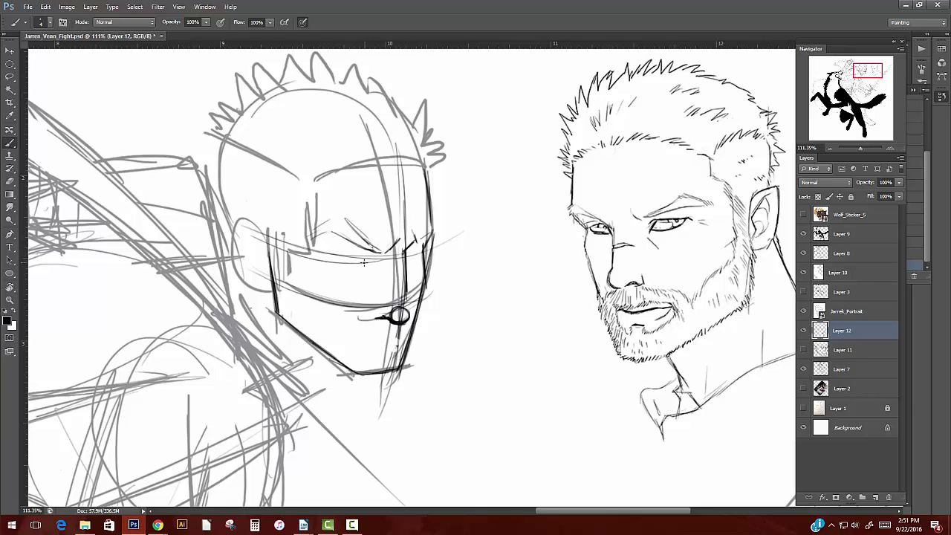
key(ctrl+z)
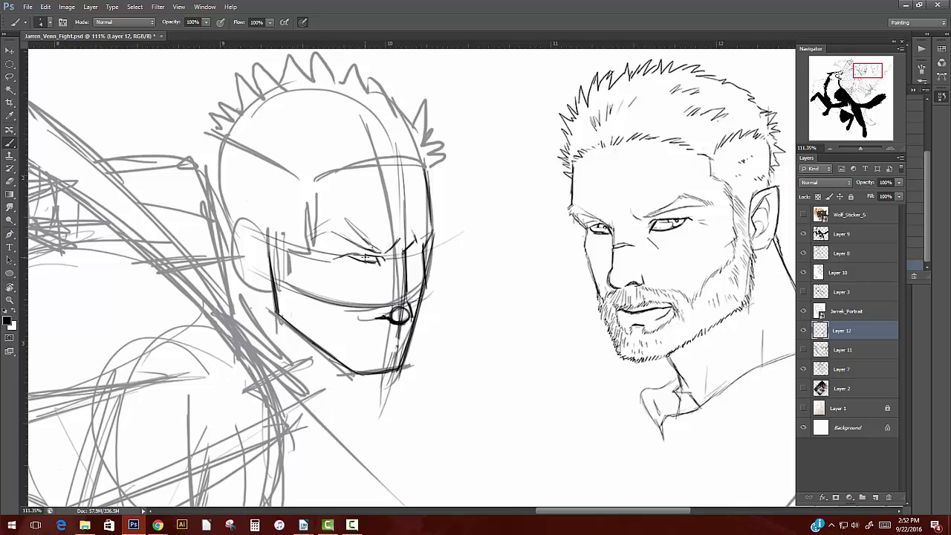
- Erase the dark eye lines and redraw a closed eye outline
key(e)
drag(338, 257, 383, 259)
key(b)
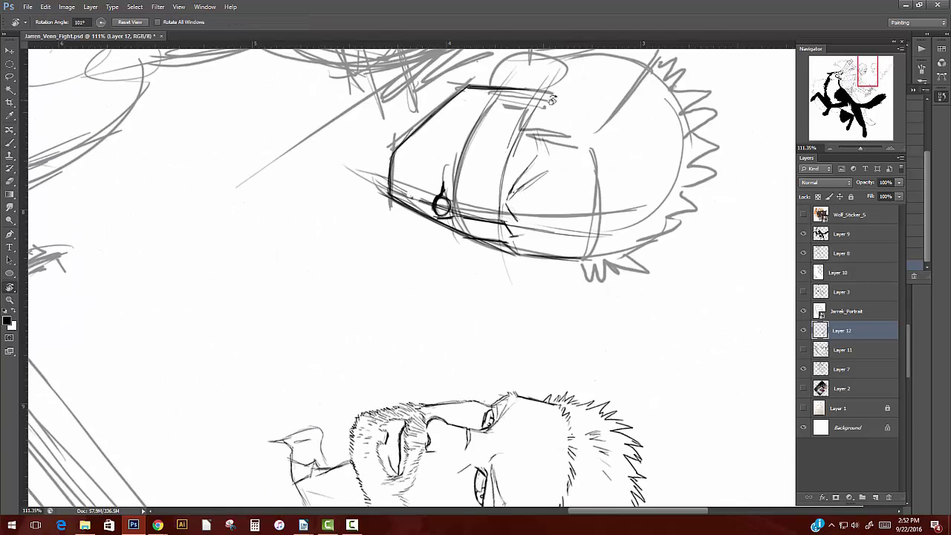
scroll(407, 242, up, 3)
drag(405, 243, 383, 247)
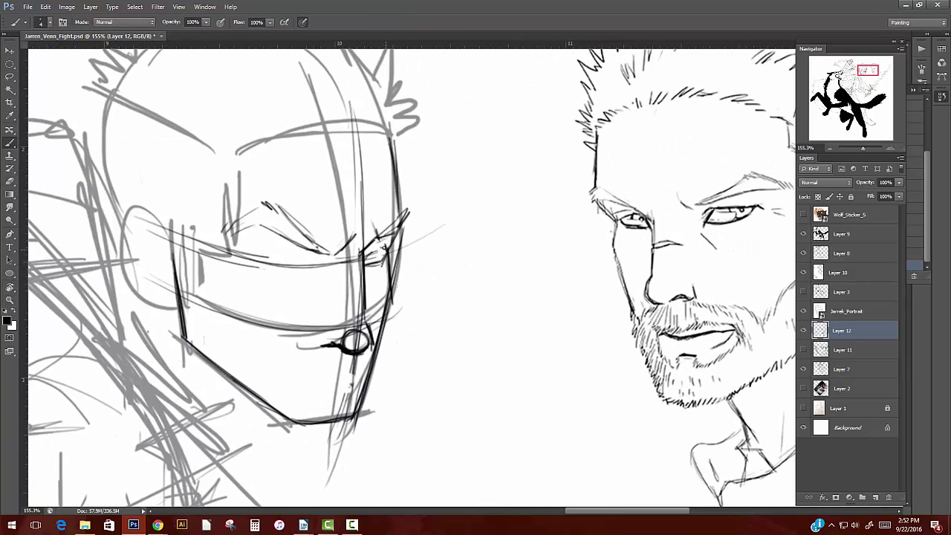
drag(365, 249, 386, 254)
drag(333, 276, 364, 288)
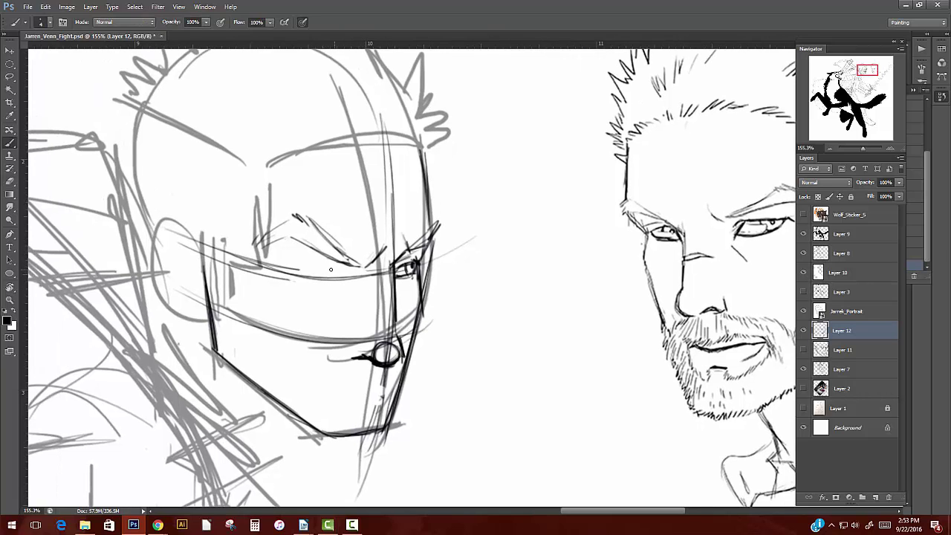
mouse_move(311, 272)
mouse_down()
mouse_move(263, 271)
mouse_move(339, 261)
mouse_up()
- Erase the chin circle, then ink a zigzag hairline and the head's left side
key(e)
drag(375, 336, 381, 352)
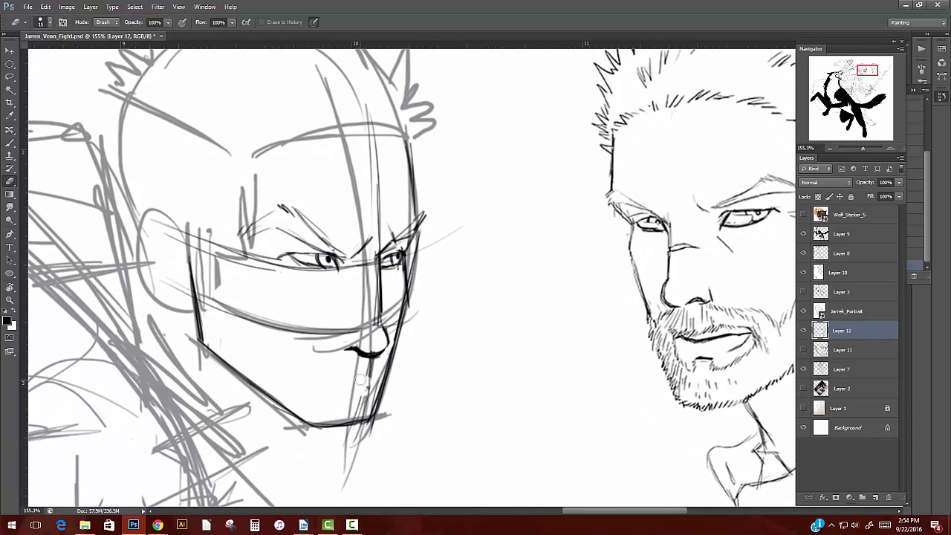
key(b)
drag(278, 146, 391, 138)
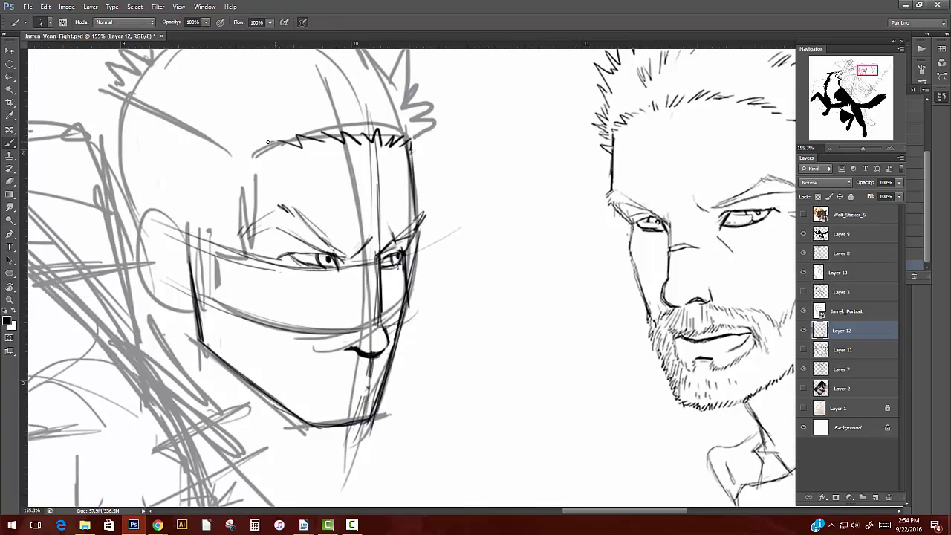
drag(268, 141, 254, 186)
mouse_move(254, 186)
mouse_down()
mouse_move(200, 203)
mouse_move(162, 316)
mouse_up()
drag(162, 215, 168, 312)
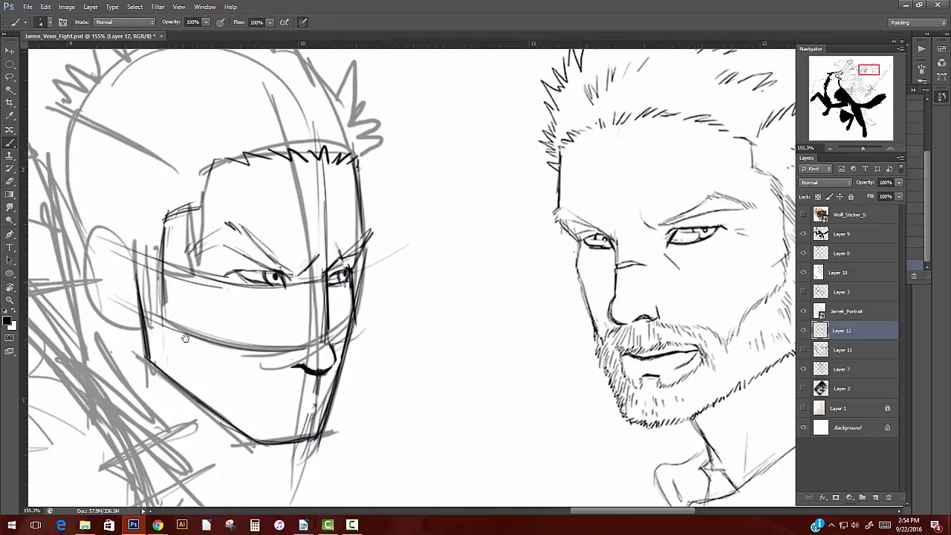
drag(293, 393, 243, 382)
- Ink the mouth line, cheek lines, right jaw, ear outline and hatching beside the cheek
drag(189, 366, 268, 364)
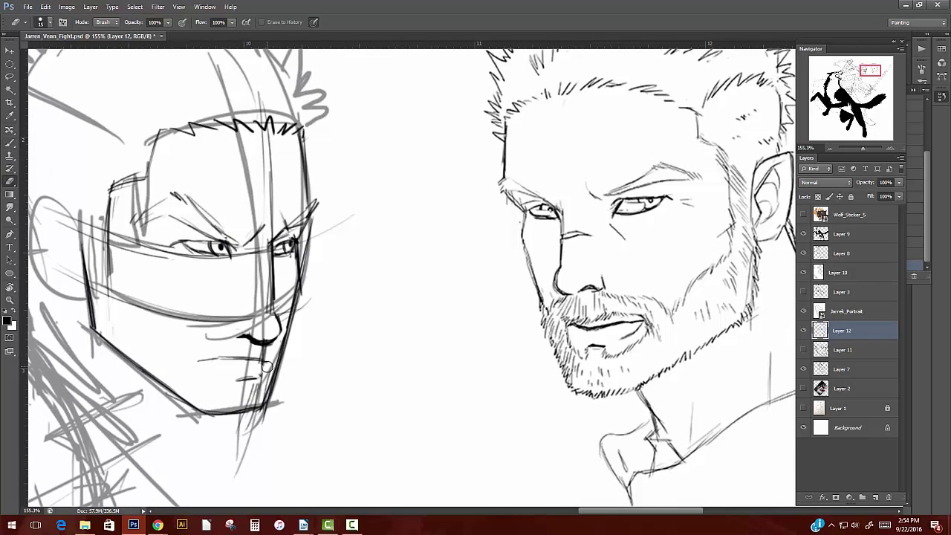
drag(238, 405, 282, 404)
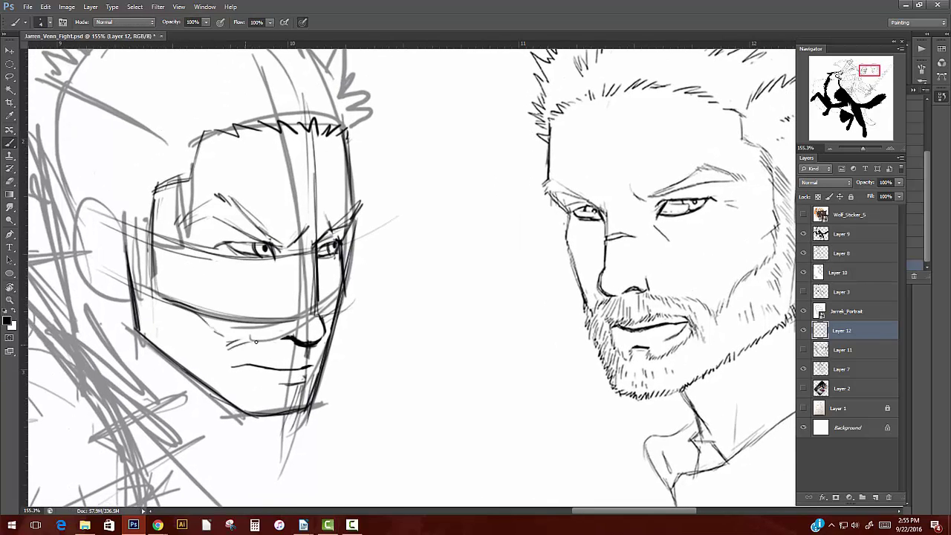
drag(195, 309, 228, 350)
drag(334, 327, 337, 319)
drag(345, 285, 336, 349)
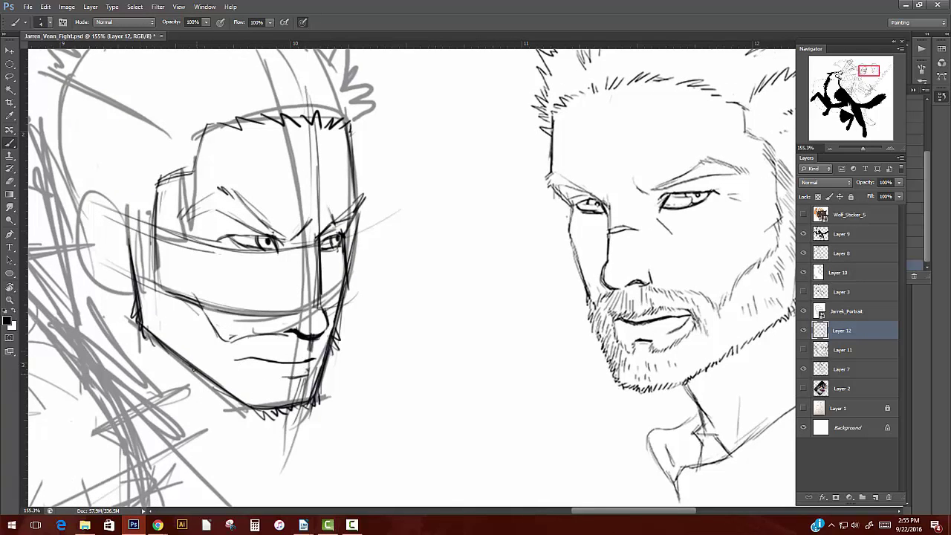
drag(148, 237, 135, 277)
drag(120, 168, 110, 186)
mouse_move(126, 216)
mouse_down()
mouse_move(77, 223)
mouse_move(118, 298)
mouse_up()
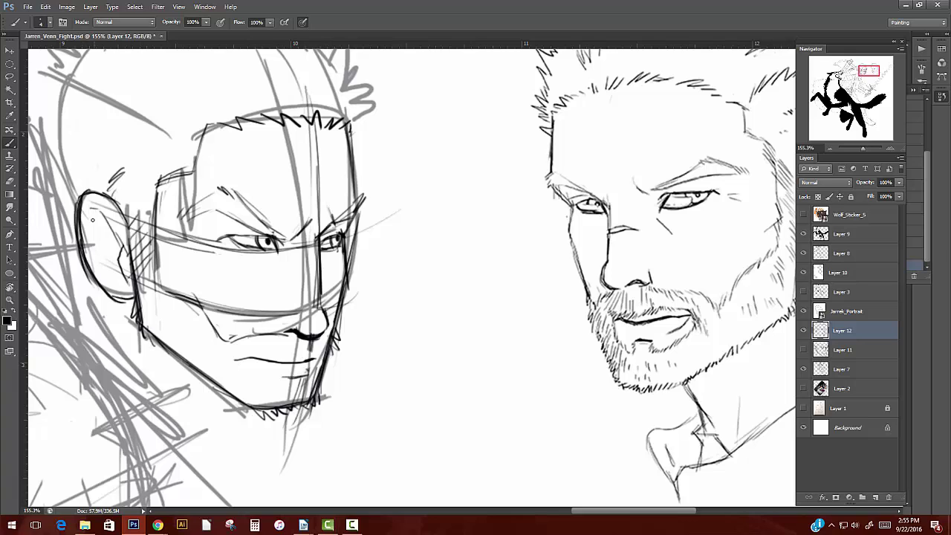
- Erase excess strokes near the ear, jaw and chin, then zoom out from the face
key(e)
mouse_move(98, 256)
mouse_down()
mouse_move(111, 279)
mouse_move(109, 234)
mouse_up()
mouse_move(353, 178)
mouse_down()
mouse_move(348, 283)
mouse_move(326, 353)
mouse_up()
drag(309, 211, 346, 227)
key(b)
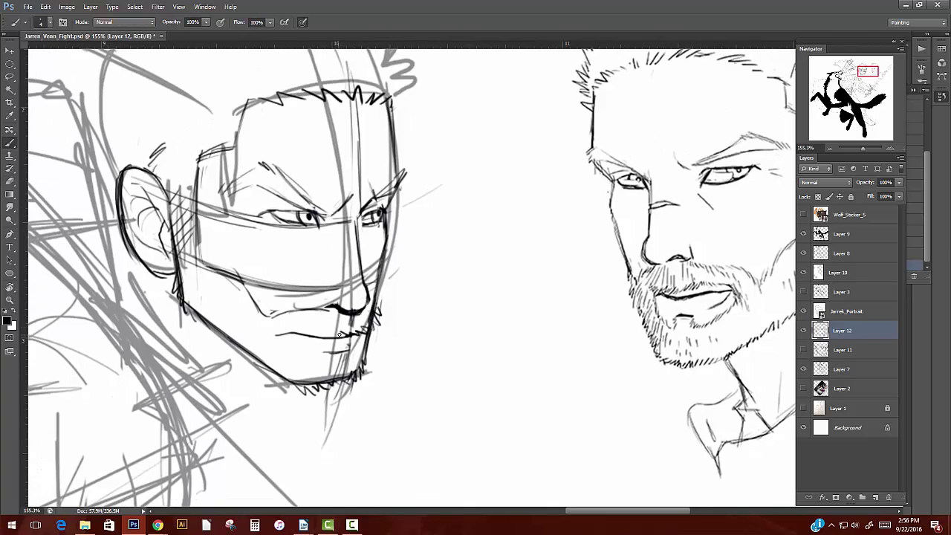
key(e)
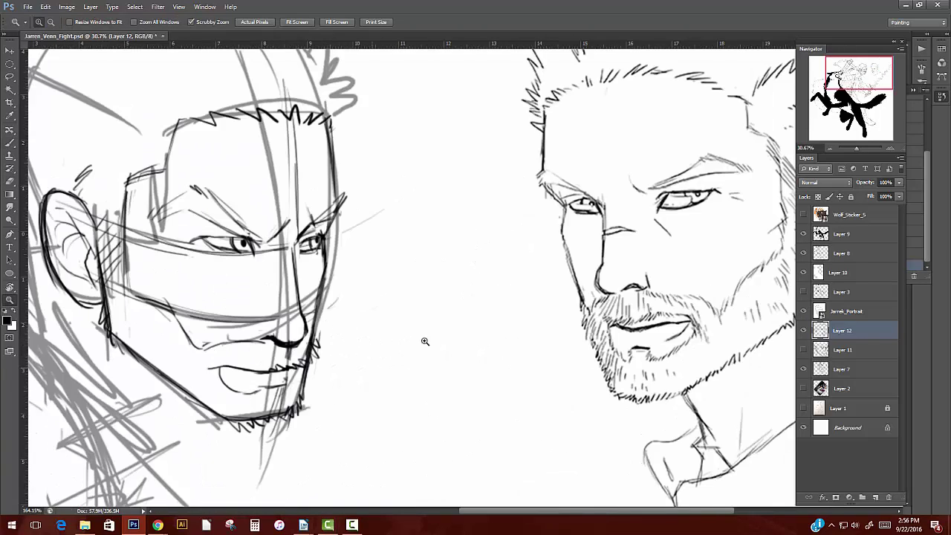
drag(279, 352, 282, 394)
key(b)
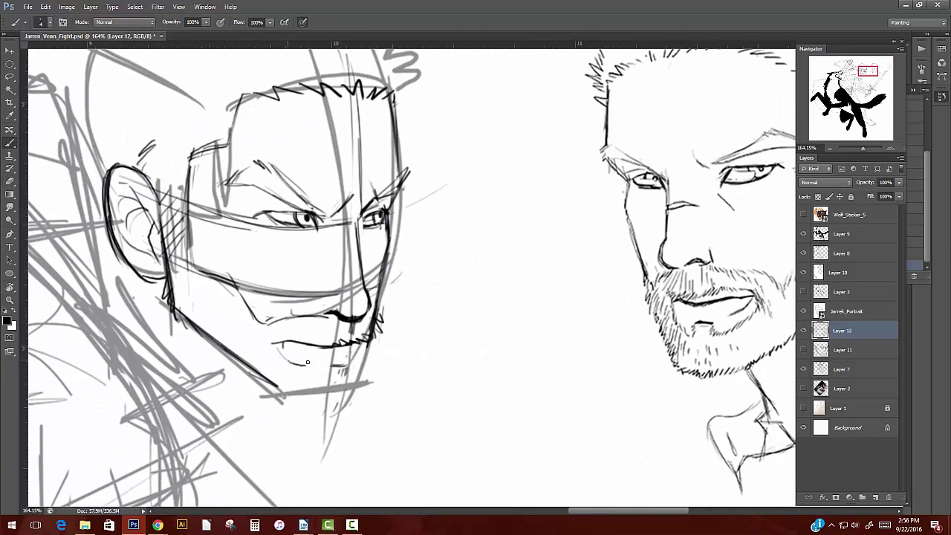
key(z)
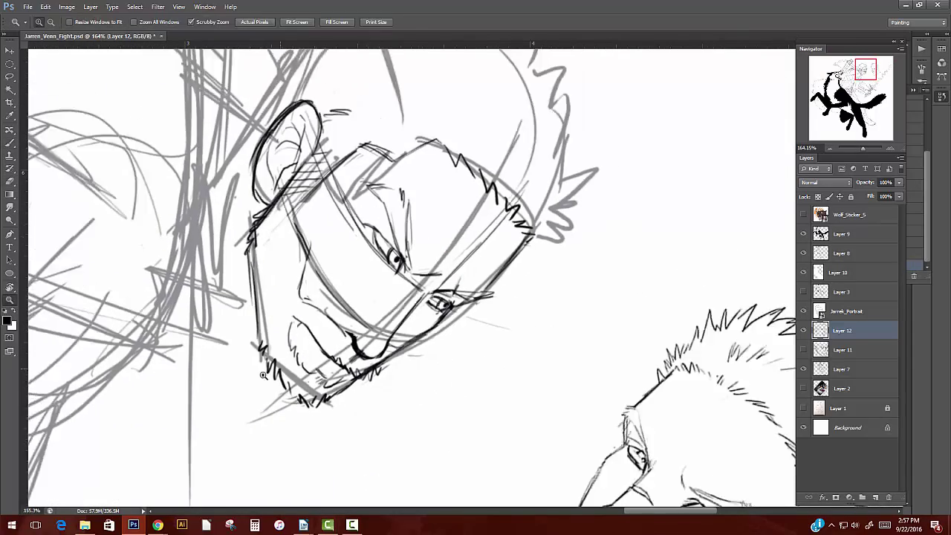
mouse_move(356, 366)
mouse_down()
mouse_move(267, 298)
mouse_move(149, 246)
mouse_up()
- Lasso the left face's eye band and shift it into position
key(b)
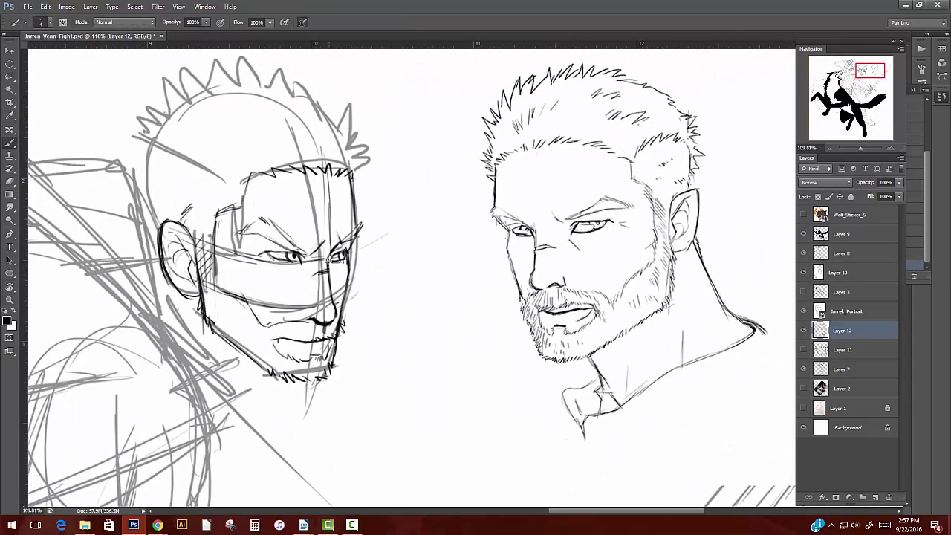
key(l)
drag(295, 281, 297, 276)
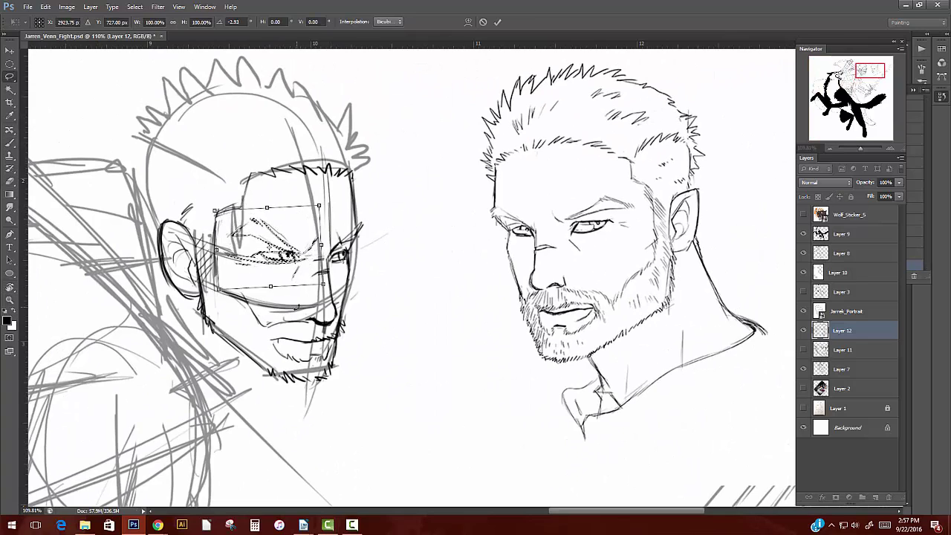
drag(233, 269, 297, 280)
key(b)
- Ink spiky hair on the swordsman and toggle off the grey sketch Layer 11
mouse_move(203, 155)
mouse_down()
mouse_move(218, 199)
mouse_move(206, 165)
mouse_up()
drag(245, 137, 379, 134)
drag(385, 143, 410, 190)
click(803, 349)
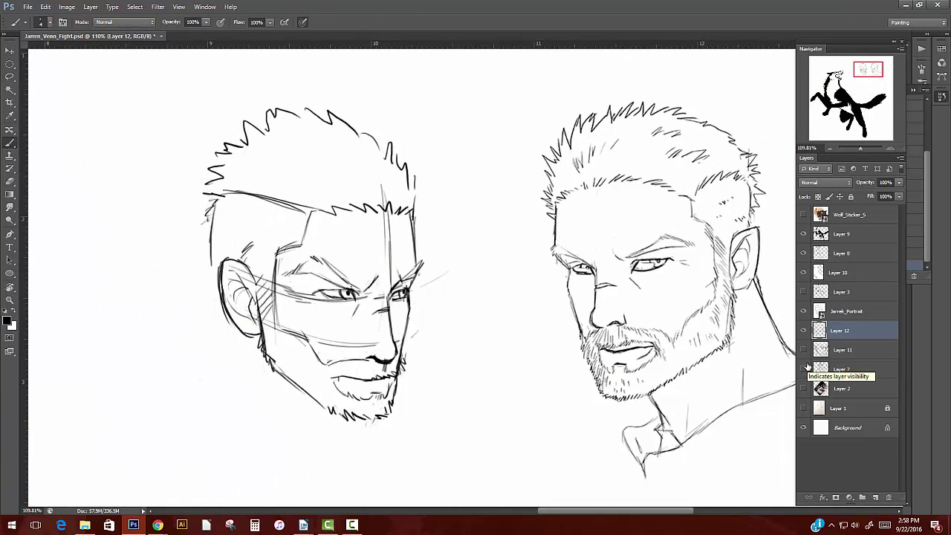
key(ctrl+e)
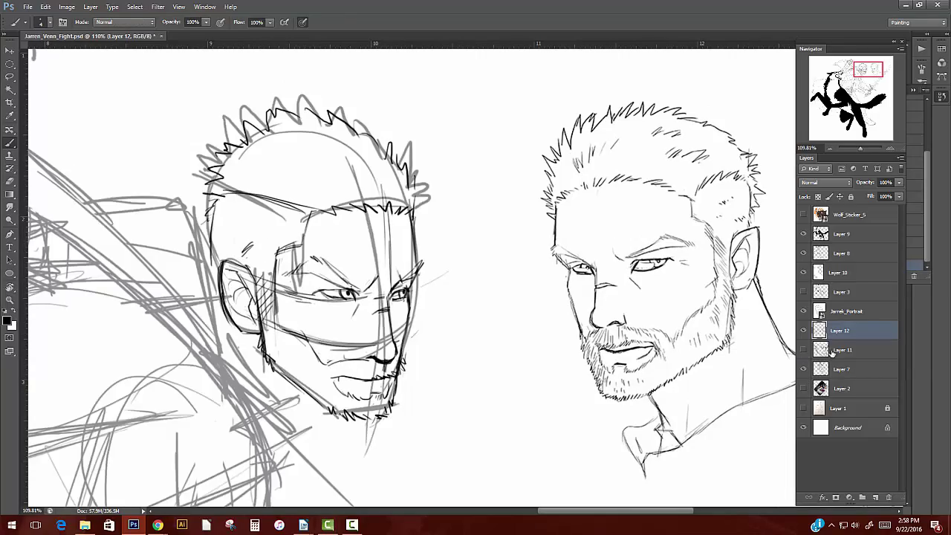
- Ink a long curved sword blade from the handle, rotating the view to follow it
key(z)
mouse_move(449, 361)
mouse_down()
mouse_move(571, 152)
mouse_move(414, 296)
mouse_up()
key(r)
key(b)
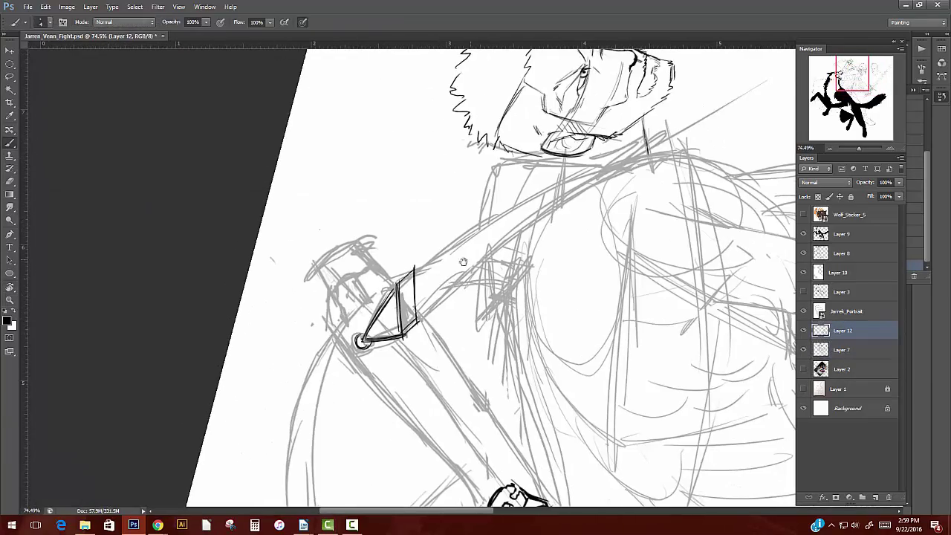
mouse_move(462, 261)
mouse_down()
mouse_move(354, 291)
mouse_move(569, 170)
mouse_up()
key(r)
drag(416, 312, 452, 255)
key(b)
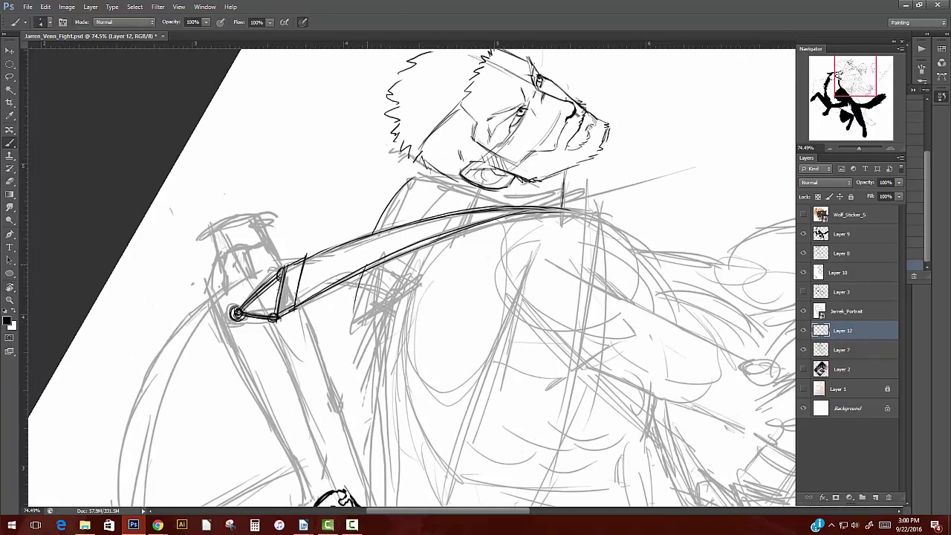
mouse_move(348, 334)
mouse_down()
mouse_move(418, 290)
mouse_move(445, 245)
mouse_up()
key(r)
drag(367, 249, 524, 149)
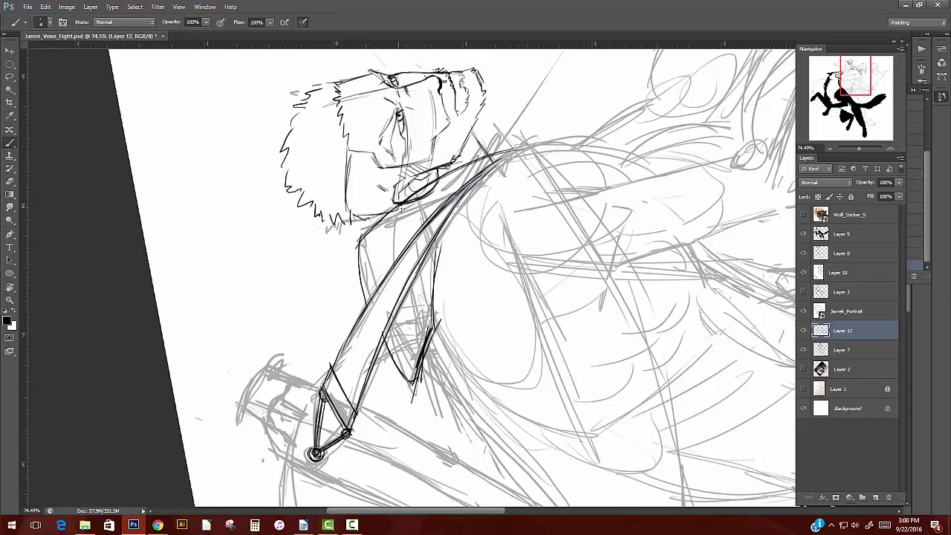
- Extend the blade with a long inked curve toward the shoulder
key(r)
mouse_move(475, 246)
mouse_down()
mouse_move(464, 279)
mouse_move(466, 245)
mouse_move(416, 297)
mouse_up()
key(b)
drag(506, 222, 71, 346)
scroll(226, 361, down, 2)
mouse_move(394, 238)
mouse_down()
mouse_move(490, 195)
mouse_move(591, 199)
mouse_up()
scroll(591, 199, left, 5)
scroll(198, 255, down, 5)
scroll(197, 255, down, 3)
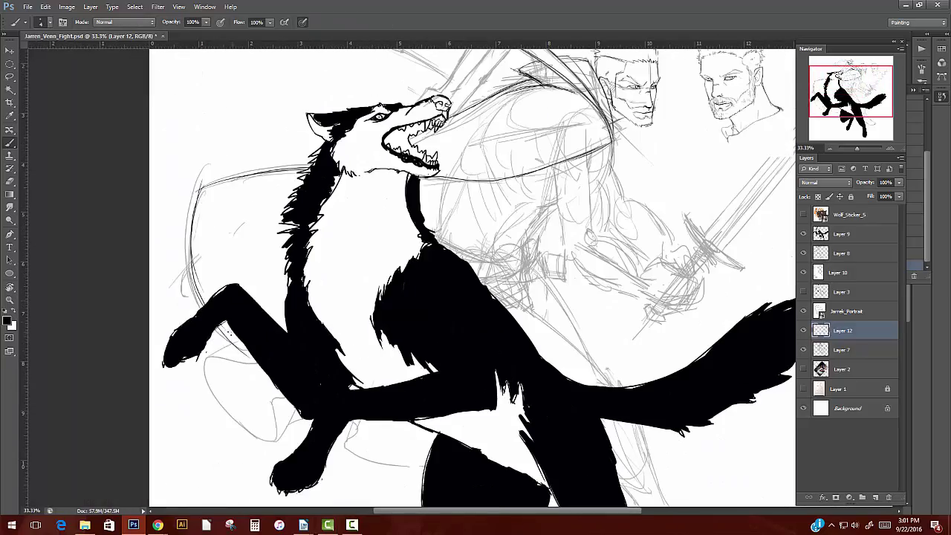
scroll(669, 149, up, 3)
key(r)
mouse_move(521, 149)
mouse_down()
mouse_move(467, 193)
mouse_move(416, 313)
mouse_move(535, 223)
mouse_move(443, 283)
mouse_move(421, 150)
mouse_up()
- Ink the torso's right edge, the arm line and the sleeve cuff
drag(450, 117, 425, 205)
drag(320, 177, 356, 364)
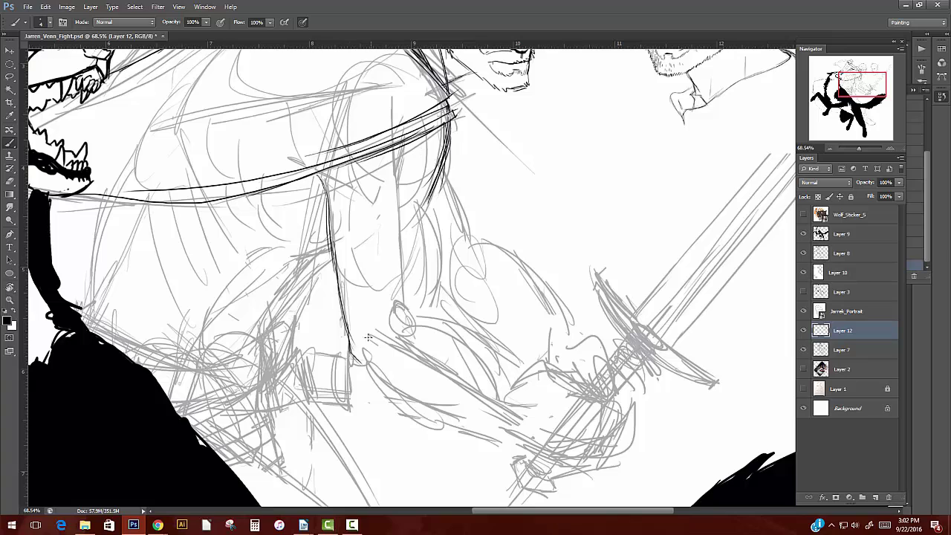
mouse_move(331, 313)
mouse_down()
mouse_move(420, 266)
mouse_move(458, 276)
mouse_up()
drag(413, 287, 336, 336)
drag(402, 322, 350, 377)
drag(431, 299, 455, 305)
drag(433, 308, 456, 312)
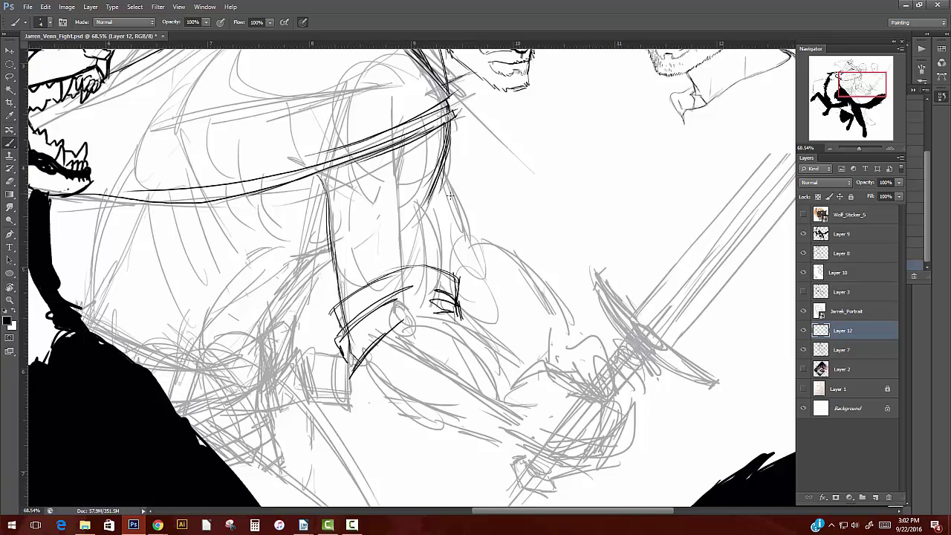
drag(446, 166, 436, 276)
key(ctrl+z)
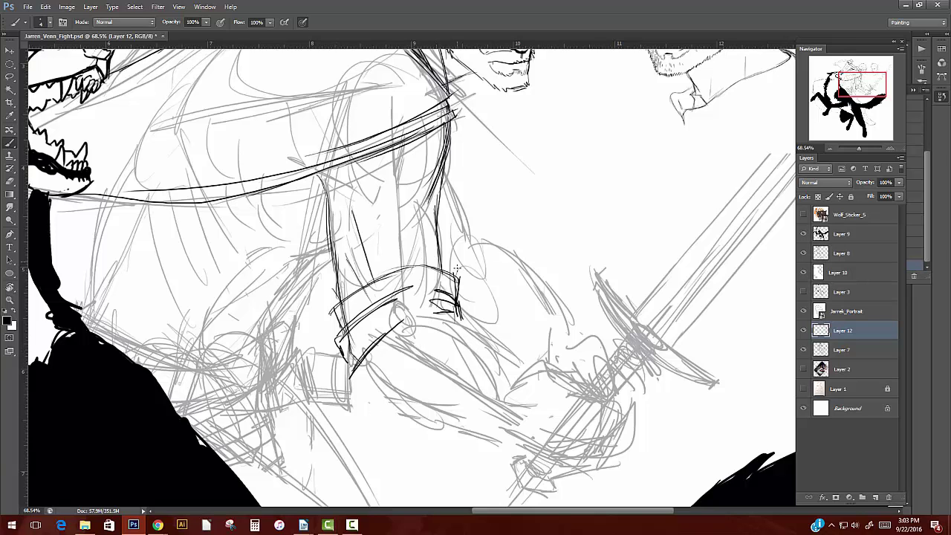
drag(442, 274, 490, 240)
drag(446, 260, 479, 242)
- Outline the forearm below the cuff, redoing its bottom edge
mouse_move(443, 378)
mouse_down()
mouse_move(384, 340)
mouse_move(332, 236)
mouse_up()
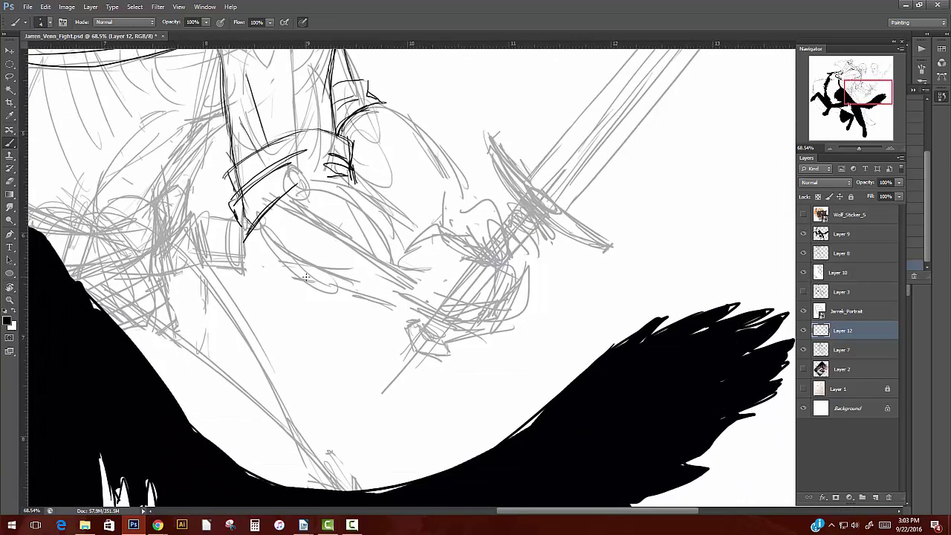
drag(305, 209, 296, 297)
drag(281, 217, 364, 223)
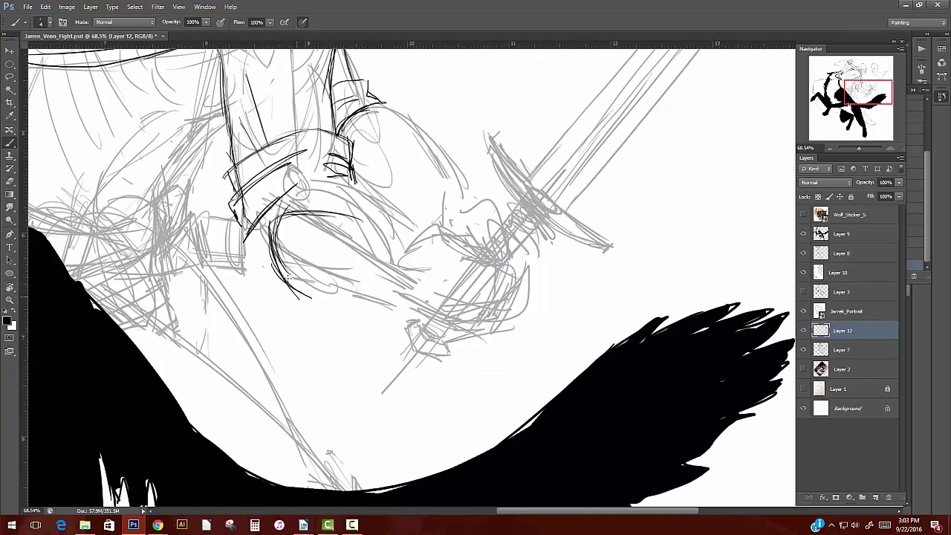
drag(297, 297, 397, 309)
mouse_move(349, 220)
mouse_down()
mouse_move(438, 280)
mouse_move(416, 317)
mouse_up()
drag(422, 317, 362, 307)
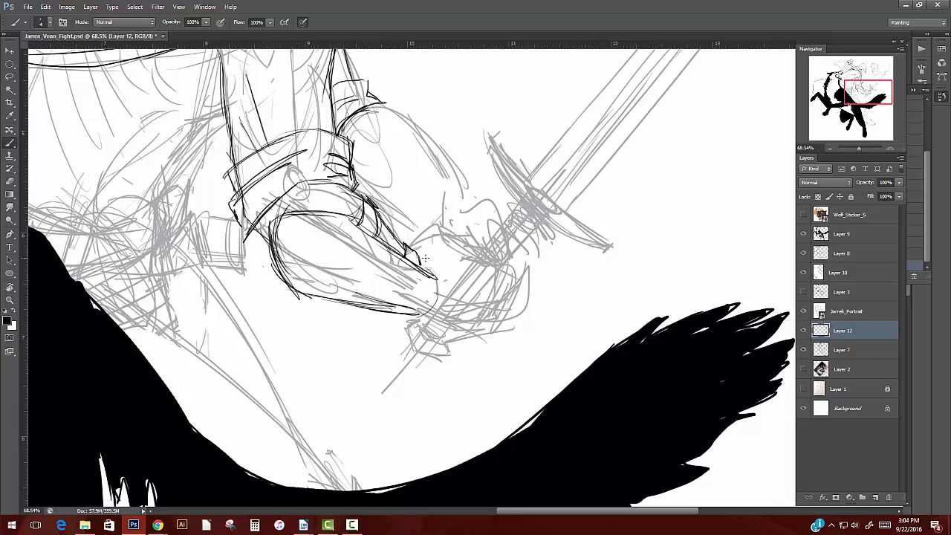
key(ctrl+z)
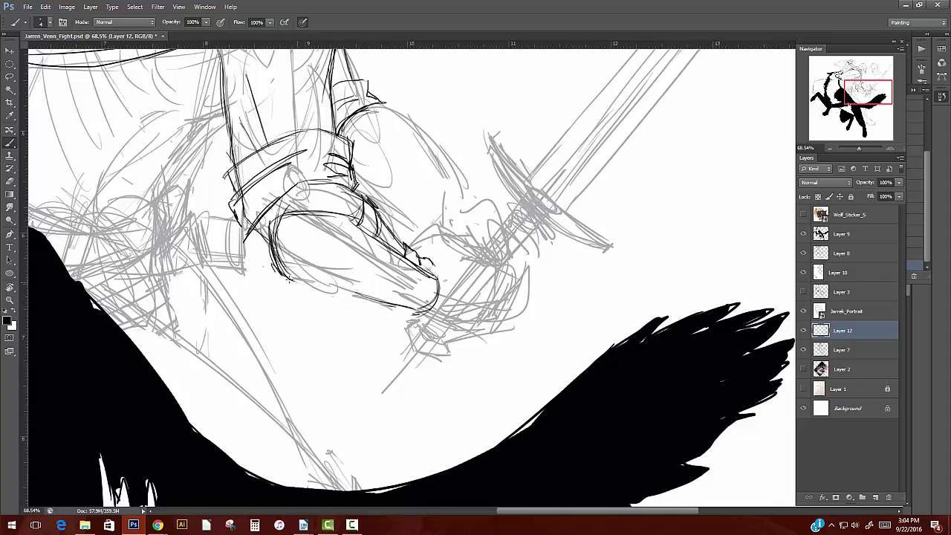
drag(282, 272, 423, 312)
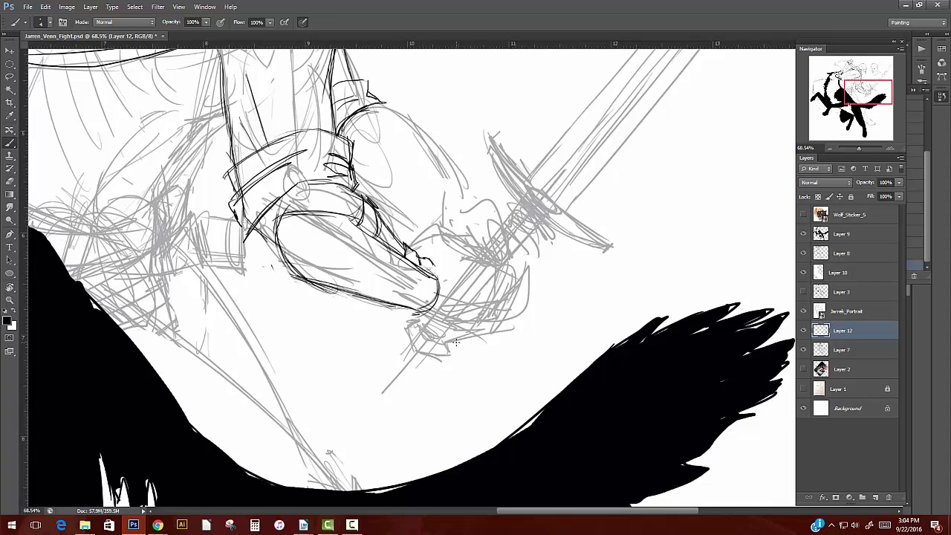
key(ctrl+z)
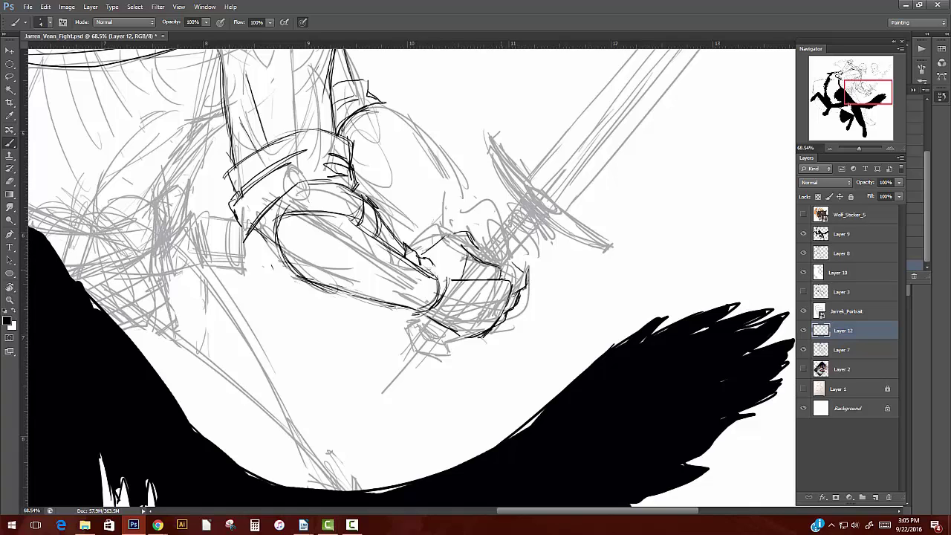
- Ink the gripping hand and a thick, sharp corner on the sword hilt
drag(451, 280, 437, 308)
drag(443, 239, 460, 232)
drag(407, 323, 449, 356)
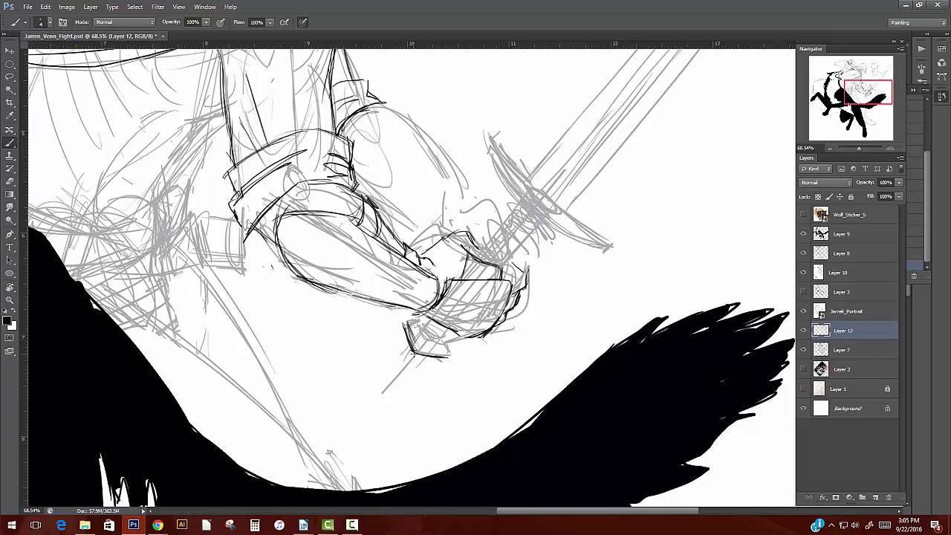
drag(403, 325, 424, 318)
drag(453, 354, 446, 338)
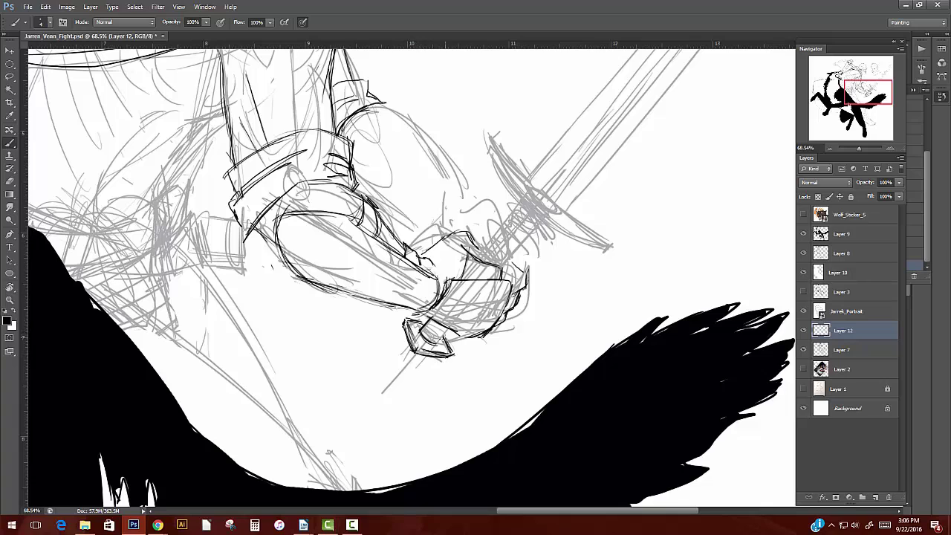
key(ctrl+alt+z)
key(ctrl+alt+z)
key(ctrl+alt+z)
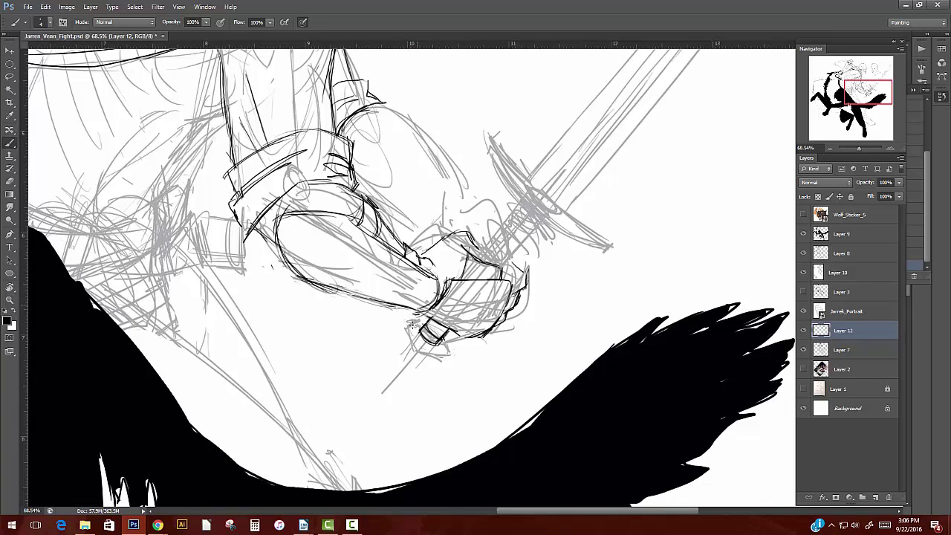
drag(402, 326, 449, 355)
drag(403, 324, 446, 356)
mouse_move(450, 344)
mouse_down()
mouse_move(423, 353)
mouse_move(455, 356)
mouse_up()
drag(438, 341, 453, 356)
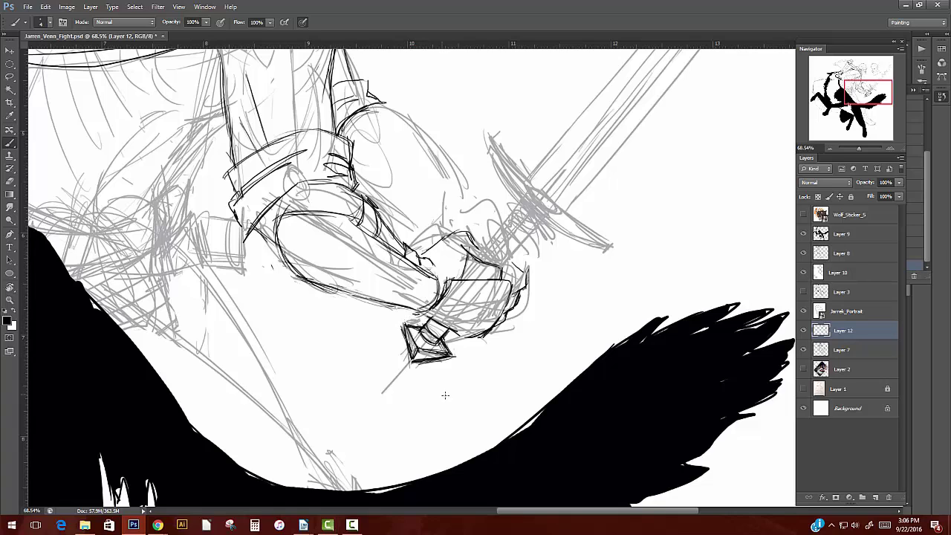
- Outline the sword grip, the hand's right edge and the knuckle loop
drag(525, 197, 477, 257)
drag(544, 222, 501, 269)
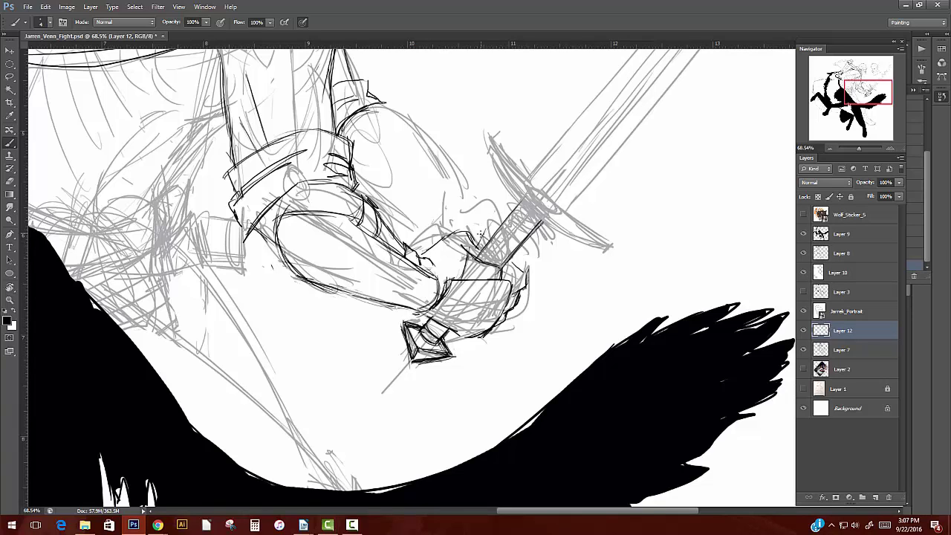
drag(507, 214, 475, 260)
mouse_move(520, 204)
mouse_down()
mouse_move(481, 259)
mouse_move(502, 275)
mouse_up()
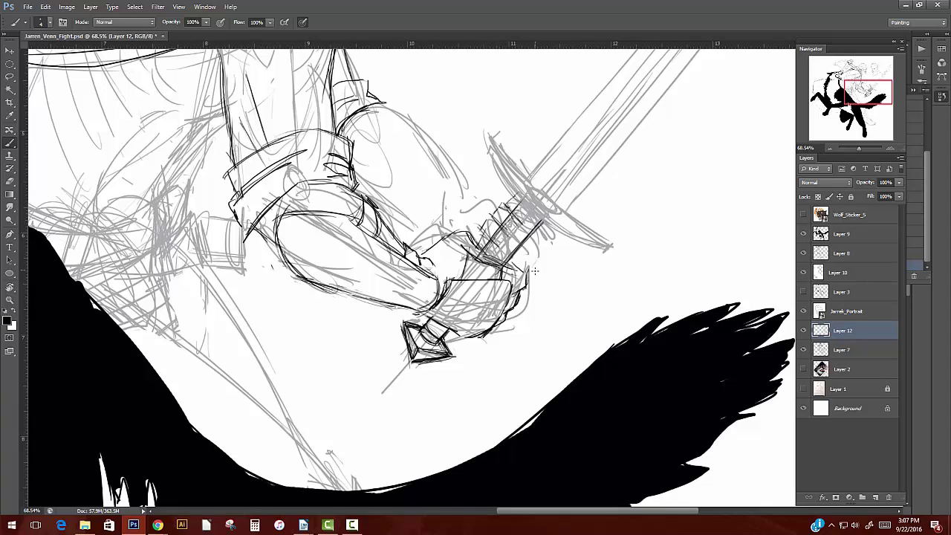
drag(558, 232, 525, 280)
mouse_move(546, 217)
mouse_down()
mouse_move(506, 248)
mouse_move(500, 268)
mouse_up()
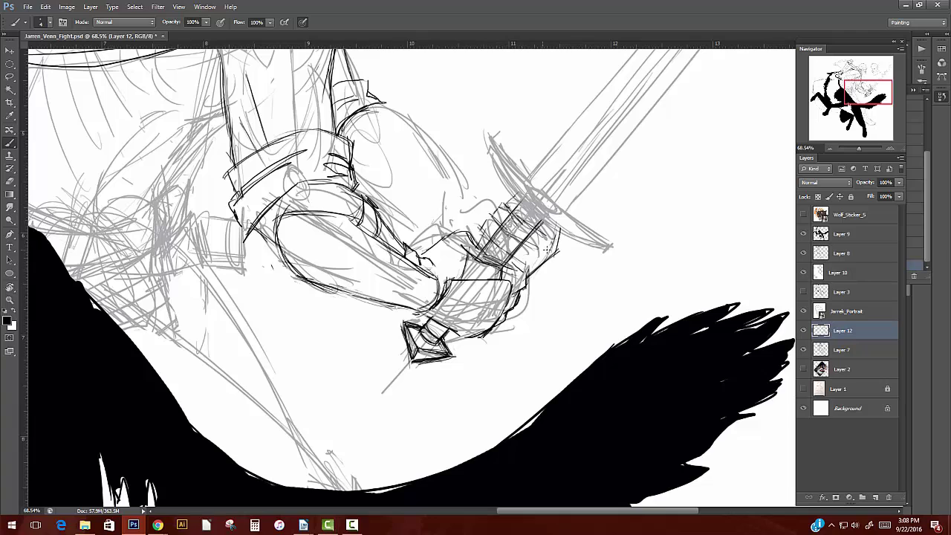
mouse_move(489, 191)
mouse_down()
mouse_move(481, 213)
mouse_move(497, 240)
mouse_move(483, 247)
mouse_up()
drag(474, 197, 469, 223)
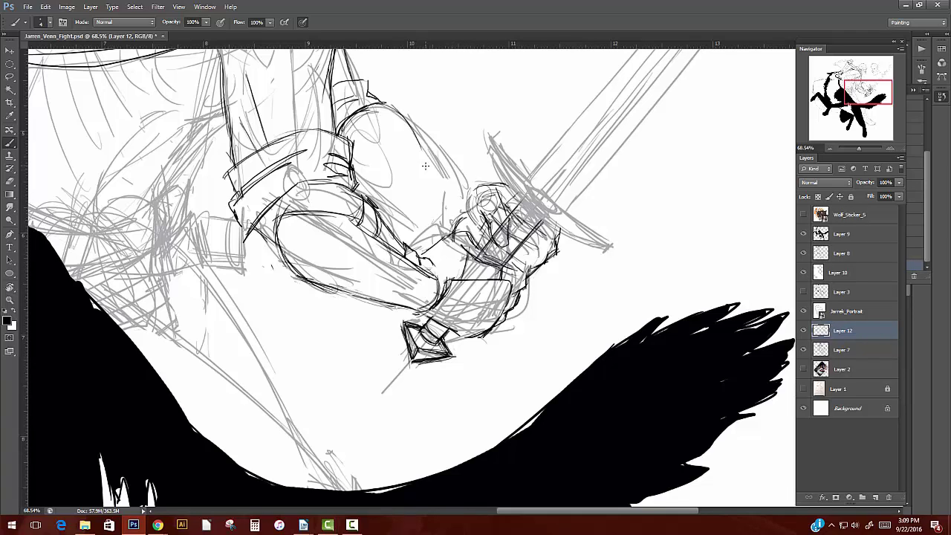
- Ink the thigh outline and the curved arcs around the knee
mouse_move(398, 118)
mouse_down()
mouse_move(446, 149)
mouse_move(446, 172)
mouse_up()
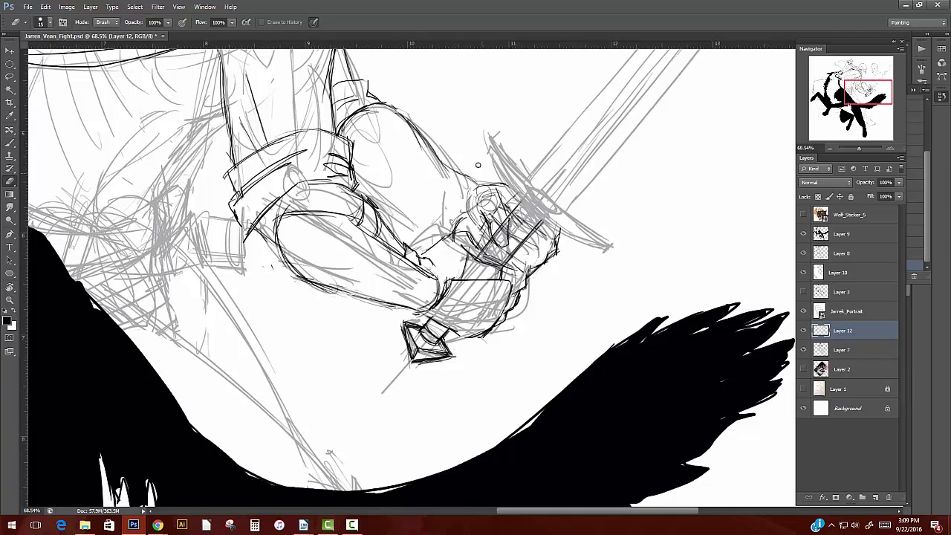
drag(361, 195, 418, 214)
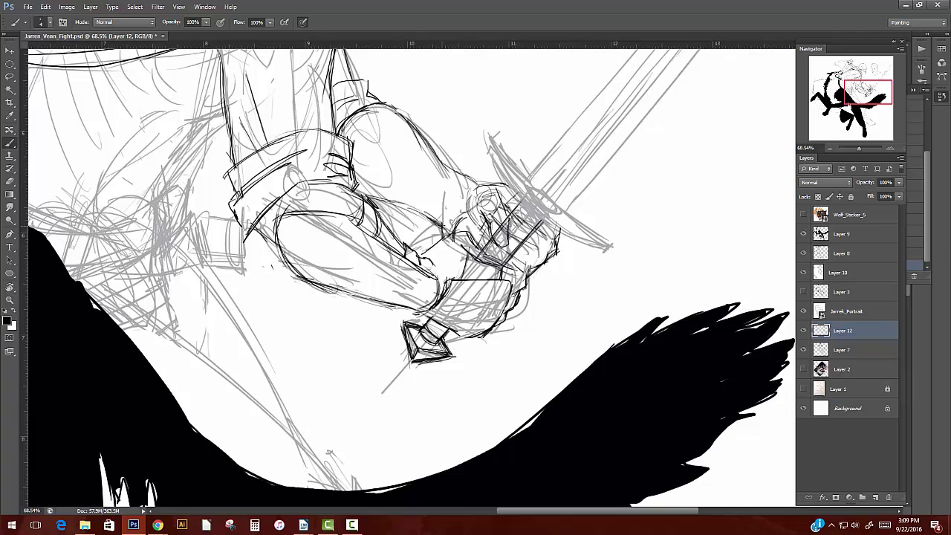
drag(456, 163, 446, 261)
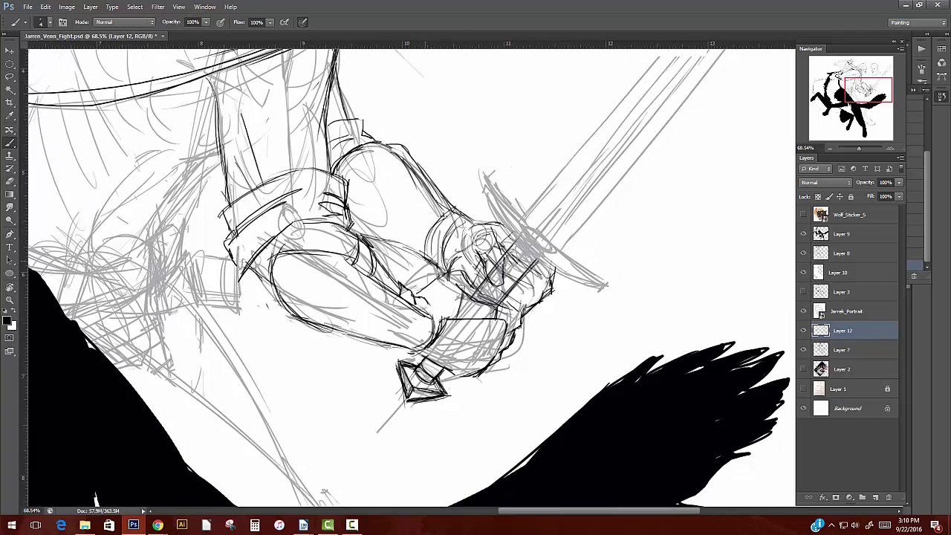
drag(439, 212, 435, 263)
drag(405, 160, 360, 231)
drag(420, 175, 380, 242)
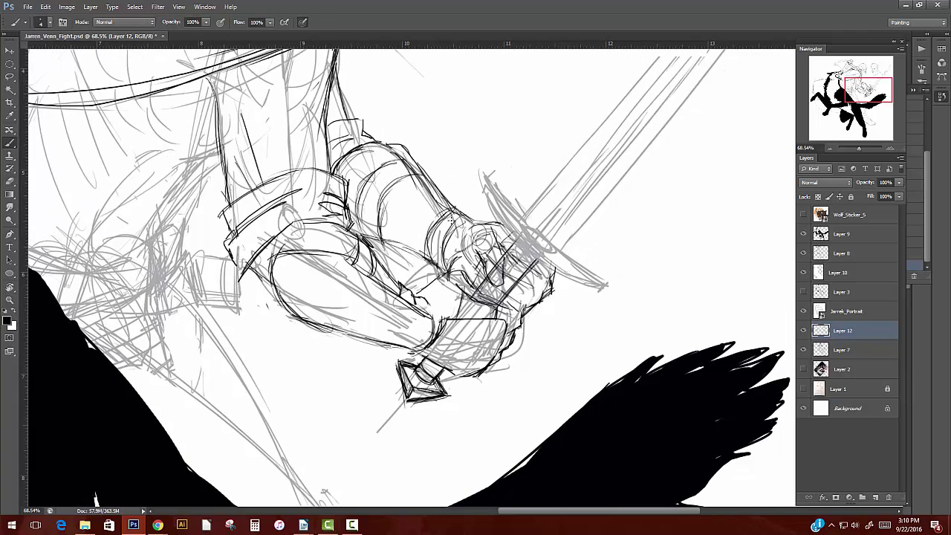
- Hatch the area beside the wolf's back and erase stray strokes
scroll(634, 383, down, 1)
scroll(633, 382, down, 1)
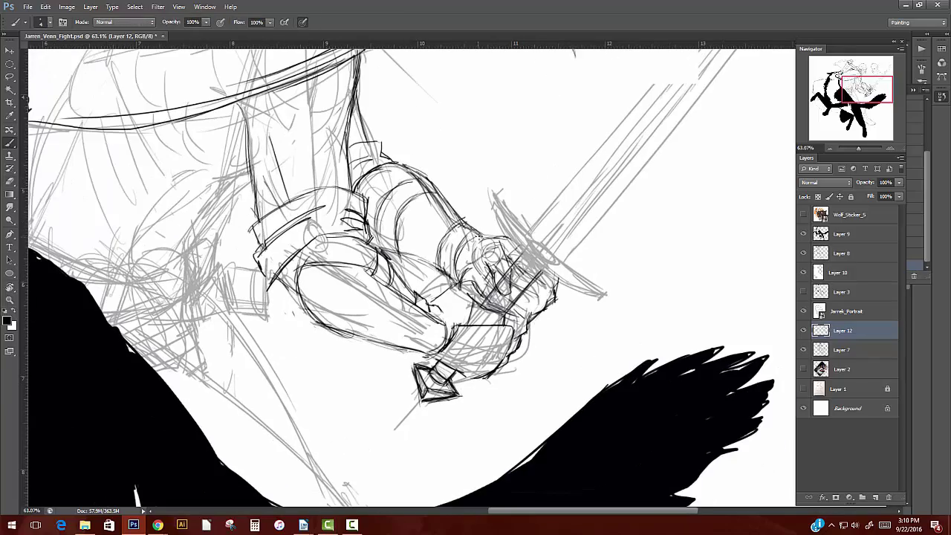
scroll(481, 250, up, 2)
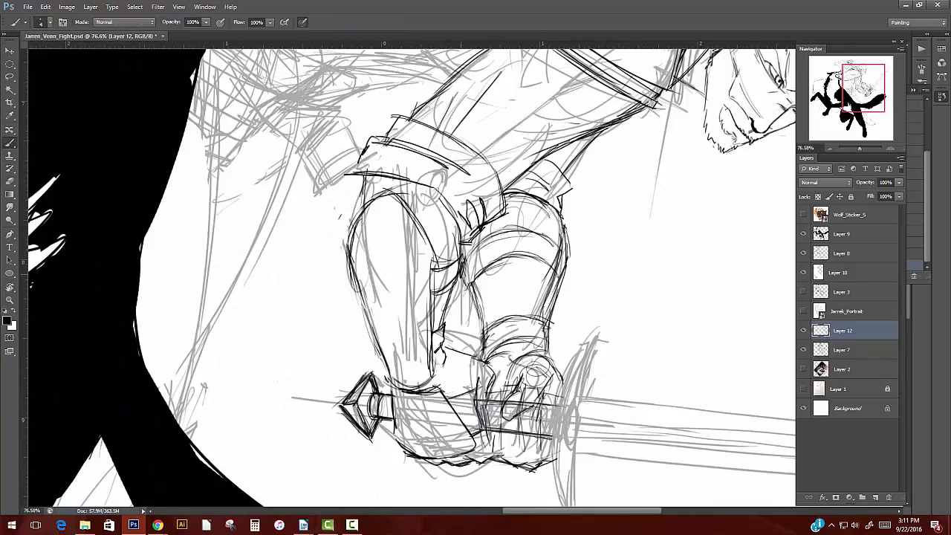
scroll(472, 299, down, 3)
scroll(453, 297, up, 1)
scroll(445, 283, up, 1)
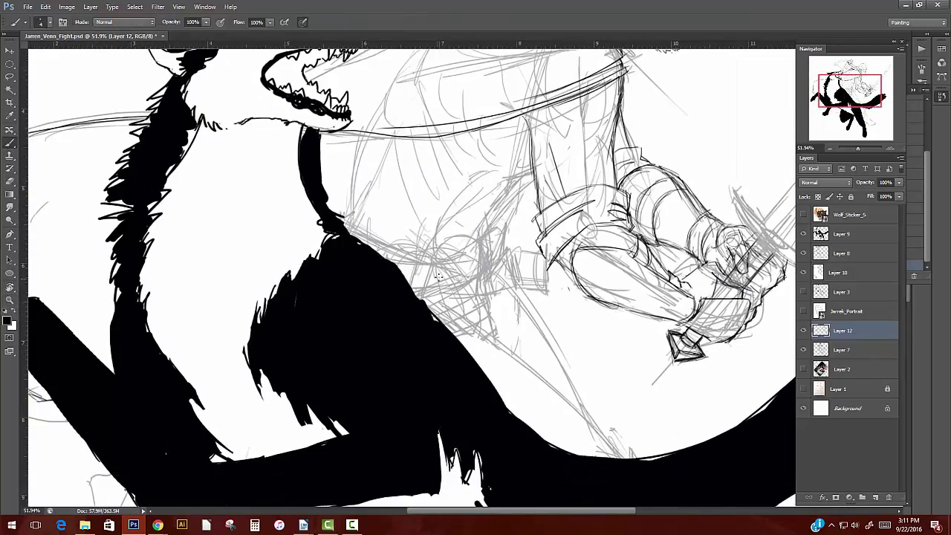
key(e)
drag(427, 286, 475, 316)
key(b)
key(e)
drag(449, 274, 455, 326)
- Add small hatch marks, a bracket stroke and thin lines around the hatching
key(b)
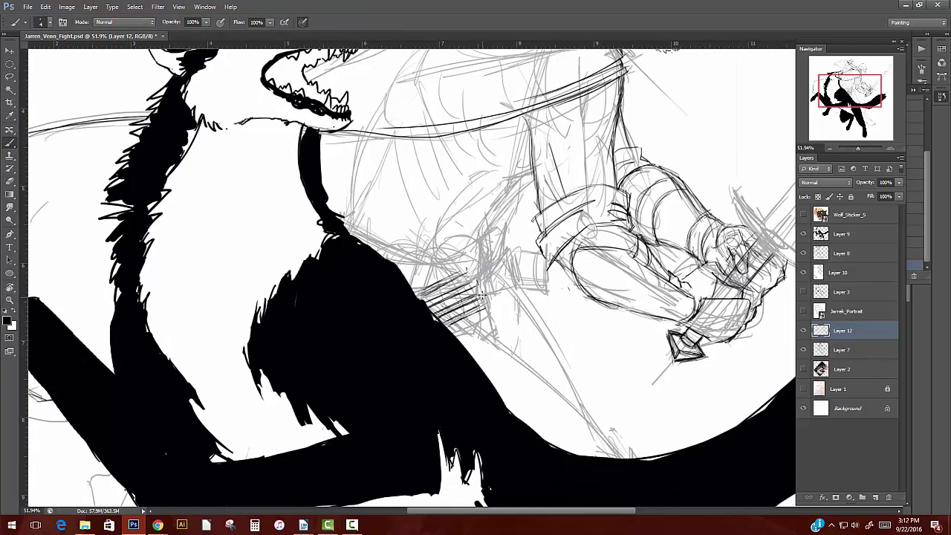
key(e)
drag(478, 292, 489, 311)
key(b)
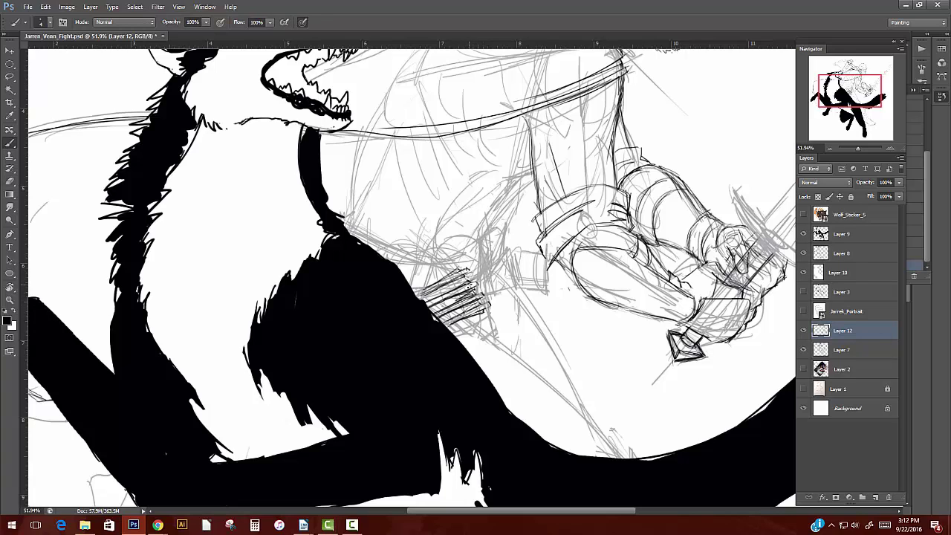
drag(414, 282, 421, 303)
drag(415, 261, 433, 281)
key(r)
drag(475, 223, 476, 356)
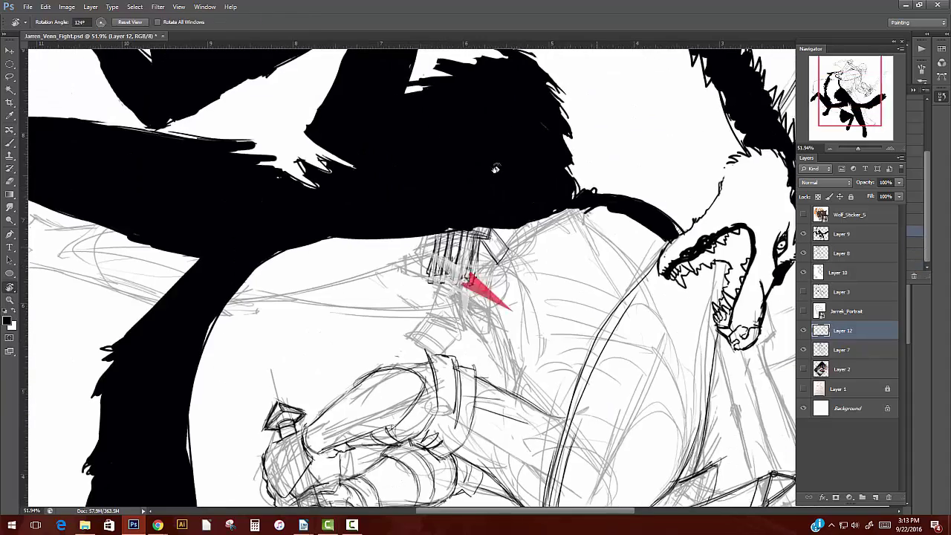
key(Escape)
key(b)
mouse_move(433, 265)
mouse_down()
mouse_move(496, 226)
mouse_move(466, 273)
mouse_up()
drag(354, 222, 415, 256)
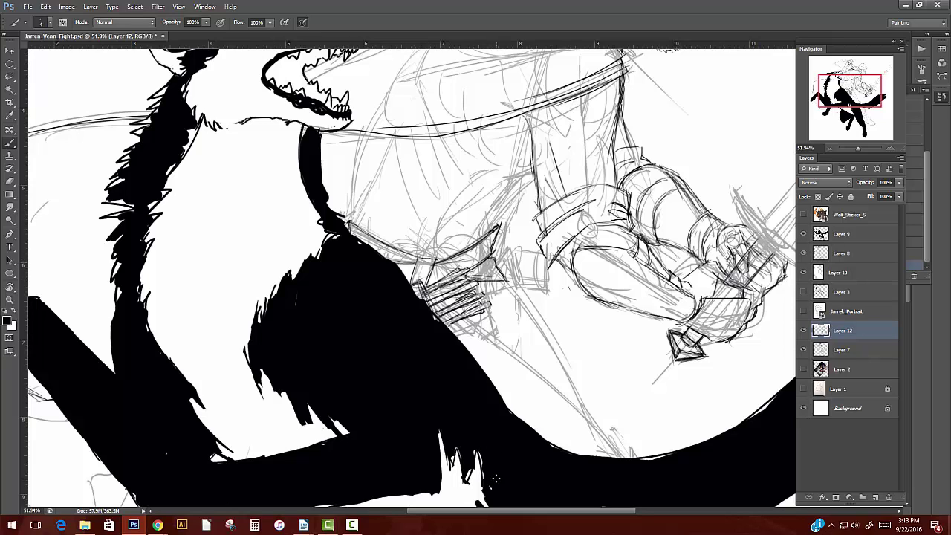
- Ink strokes down the swordsman's arm and thin lines along his torso
drag(518, 190, 490, 232)
mouse_move(525, 177)
mouse_down()
mouse_move(490, 230)
mouse_move(438, 260)
mouse_up()
drag(473, 211, 443, 266)
drag(506, 188, 452, 243)
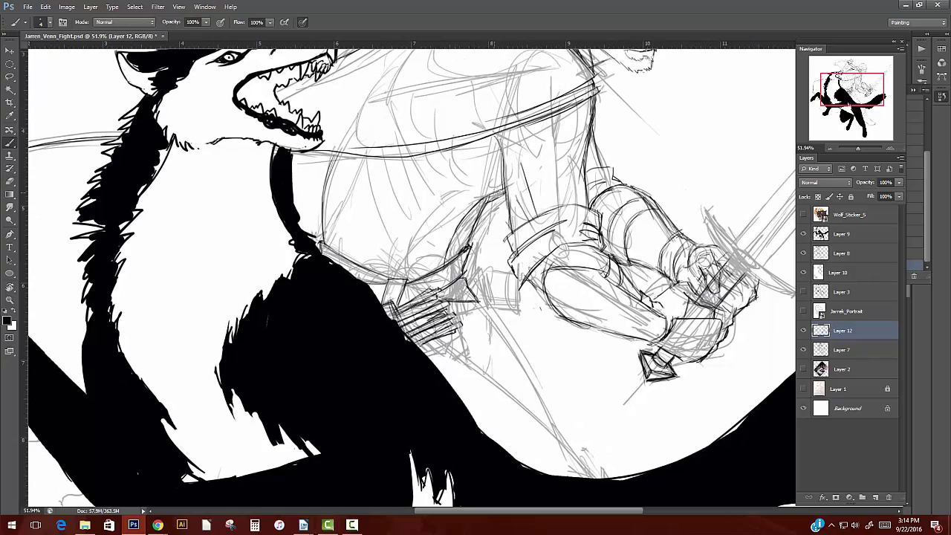
drag(426, 179, 415, 236)
drag(430, 199, 401, 266)
mouse_move(532, 318)
mouse_down()
mouse_move(554, 243)
mouse_move(519, 209)
mouse_move(475, 320)
mouse_move(469, 294)
mouse_move(355, 348)
mouse_move(409, 331)
mouse_up()
- Erase stray lines and rotate the view of the figure before inking again
key(e)
key(b)
key(e)
key(b)
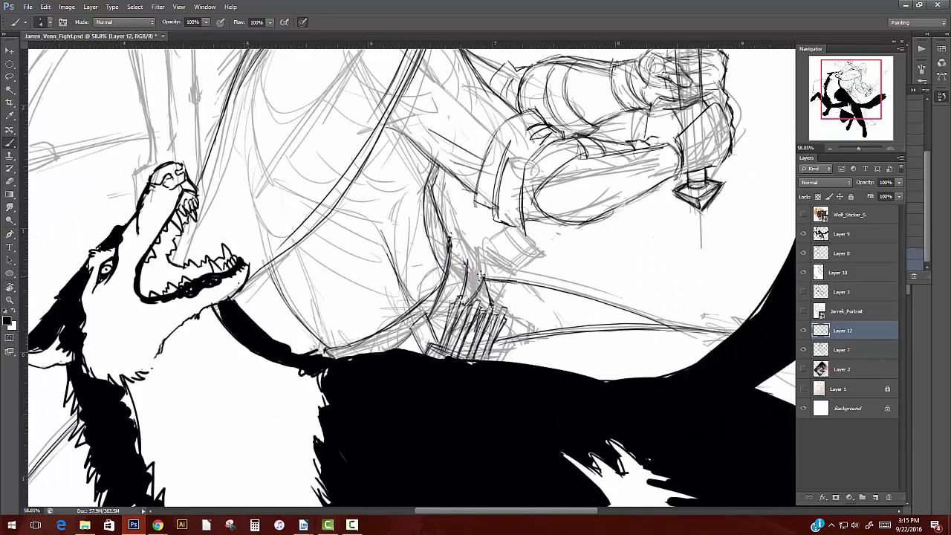
key(r)
drag(469, 276, 476, 297)
key(b)
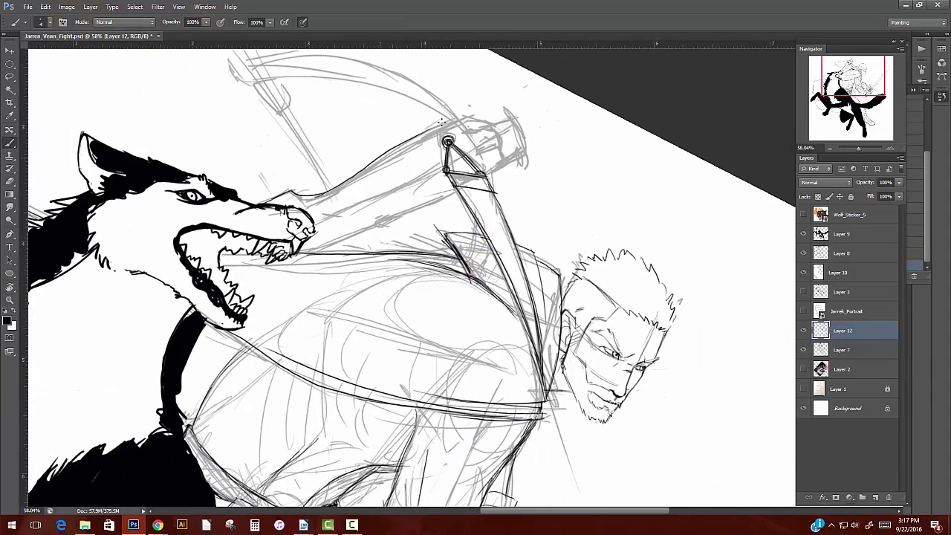
- Ink the weapon's top edge and rotate the view so the sword lies horizontal
mouse_move(473, 134)
mouse_down()
mouse_move(514, 117)
mouse_move(449, 149)
mouse_move(344, 300)
mouse_move(481, 227)
mouse_move(350, 269)
mouse_move(498, 253)
mouse_move(372, 357)
mouse_up()
key(r)
key(r)
key(r)
key(r)
key(r)
key(r)
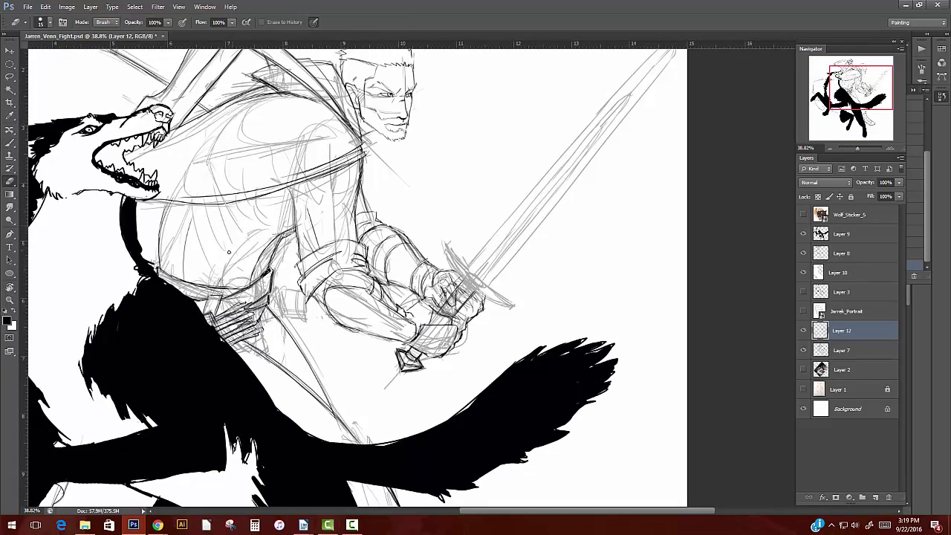
scroll(532, 249, up, 3)
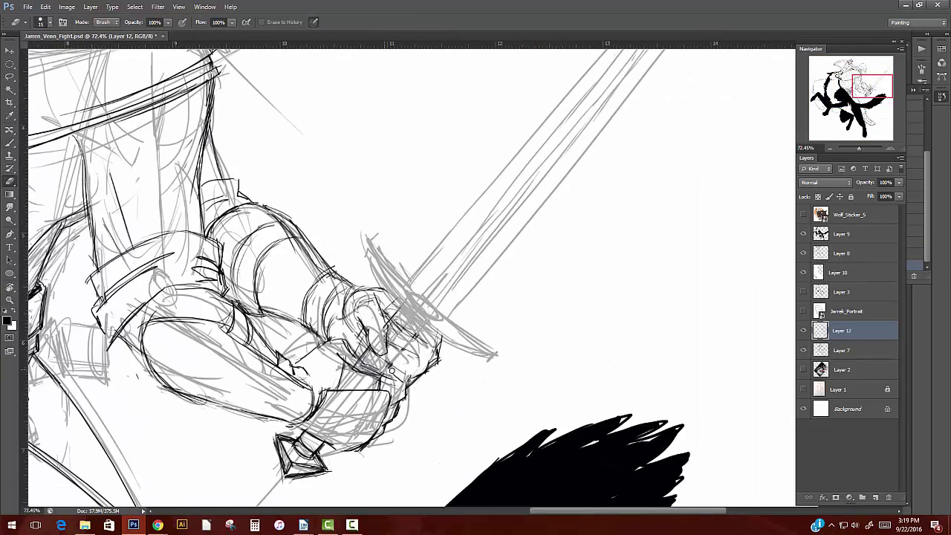
key(r)
mouse_move(394, 310)
mouse_down()
mouse_move(413, 154)
mouse_move(581, 183)
mouse_up()
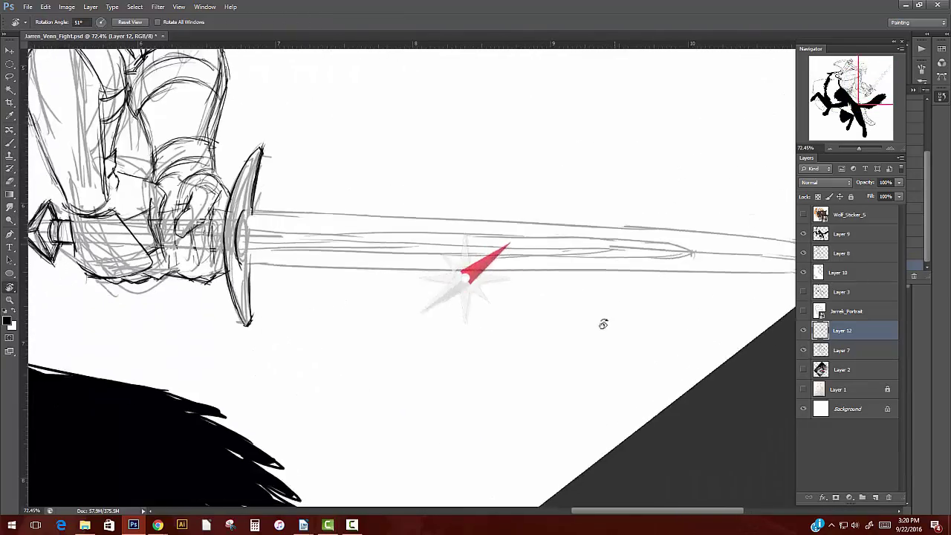
mouse_move(603, 323)
mouse_down()
mouse_move(510, 136)
mouse_move(501, 133)
mouse_up()
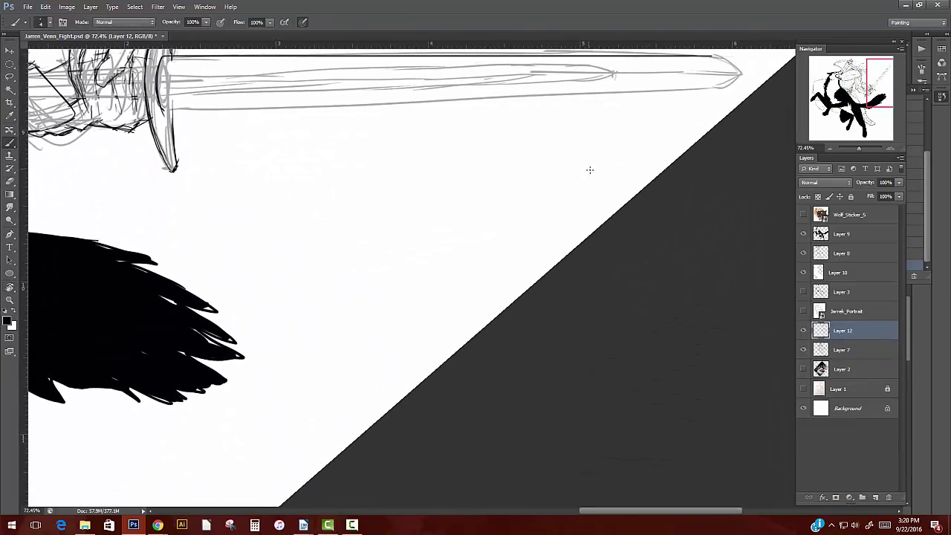
mouse_move(590, 170)
mouse_down()
mouse_move(693, 114)
mouse_move(579, 161)
mouse_move(408, 140)
mouse_move(367, 173)
mouse_move(542, 378)
mouse_move(570, 108)
mouse_move(515, 153)
mouse_move(597, 100)
mouse_move(416, 289)
mouse_up()
key(b)
- Ink the sword's pointed tip and reset the view rotation to upright
key(r)
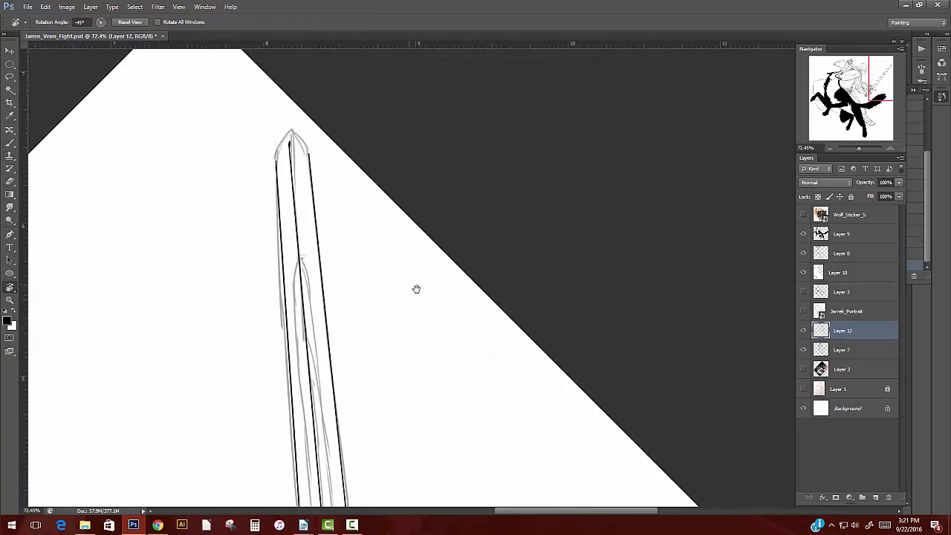
key(b)
mouse_move(314, 162)
mouse_down()
mouse_move(296, 138)
mouse_move(466, 277)
mouse_move(261, 182)
mouse_move(244, 154)
mouse_up()
key(r)
key(b)
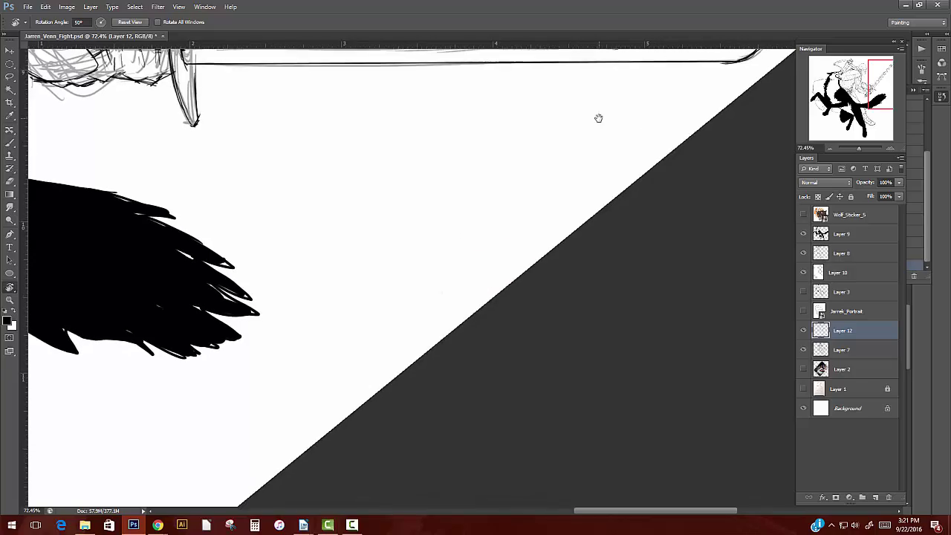
key(ctrl+0)
scroll(446, 222, up, 3)
drag(444, 171, 350, 297)
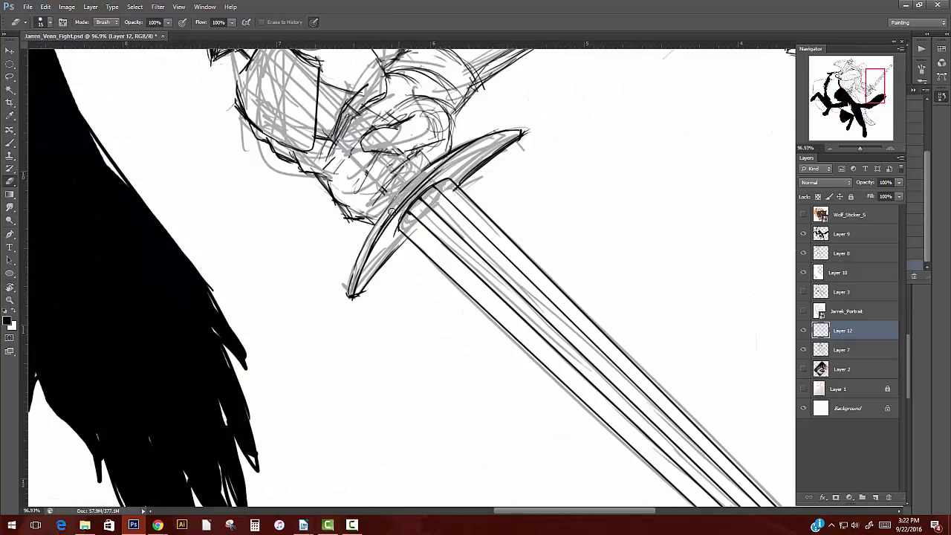
drag(419, 187, 520, 133)
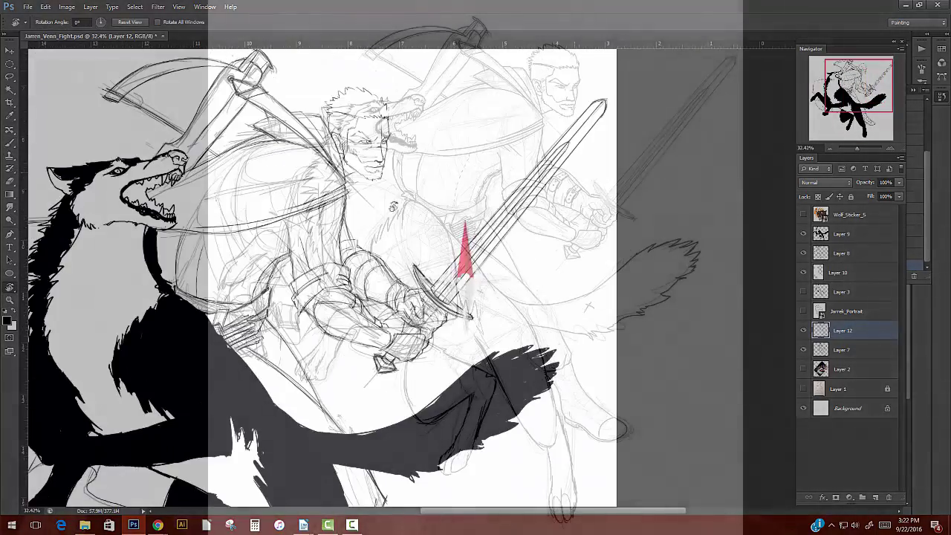